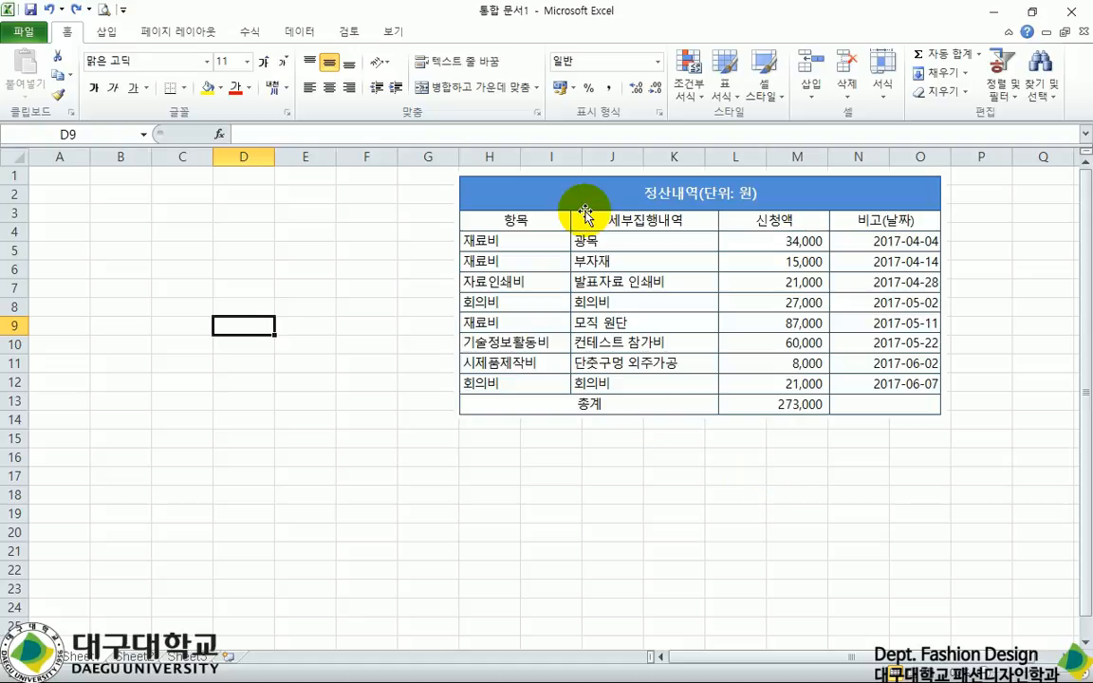
Reposition the picture of the settlement table beside the empty cells, spanning roughly columns G to O from the top rows.
{"action": "left_click_drag", "start_coordinate": [585, 216], "coordinate": [653, 246]}
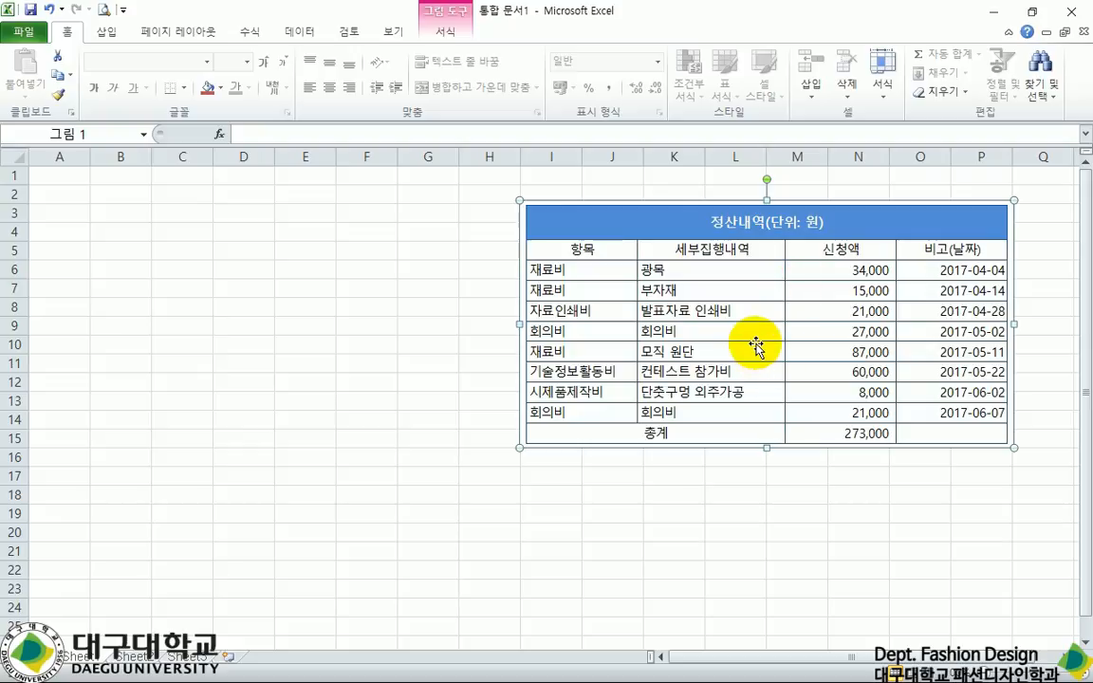
{"action": "left_click_drag", "start_coordinate": [758, 319], "coordinate": [807, 291]}
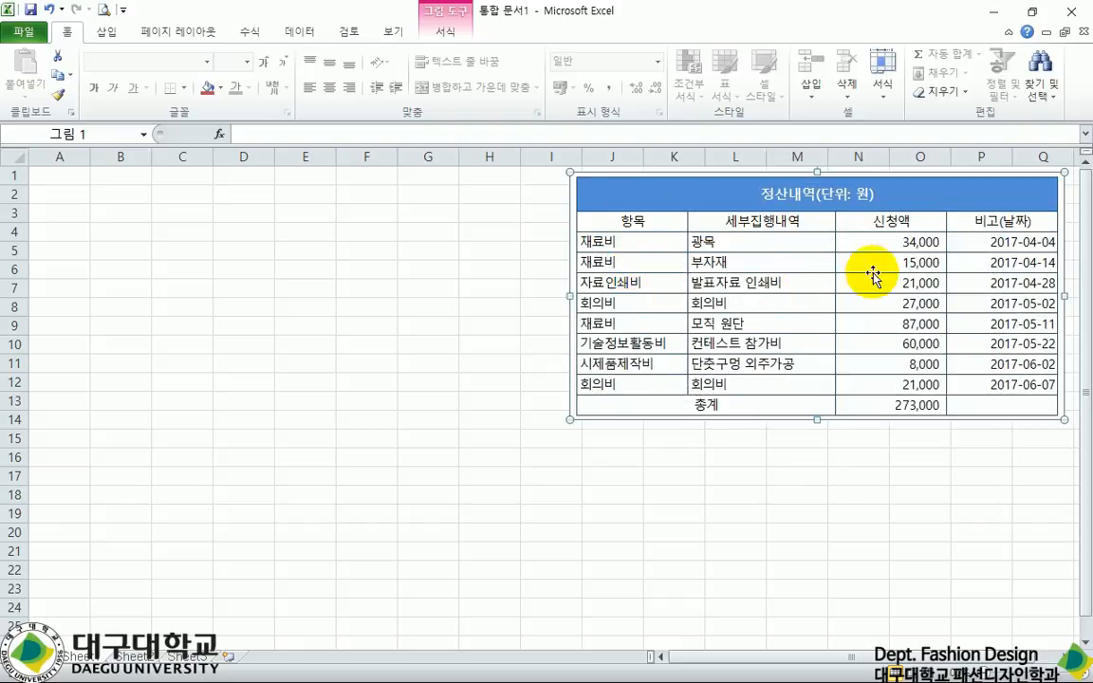
{"action": "left_click_drag", "start_coordinate": [812, 349], "coordinate": [675, 320]}
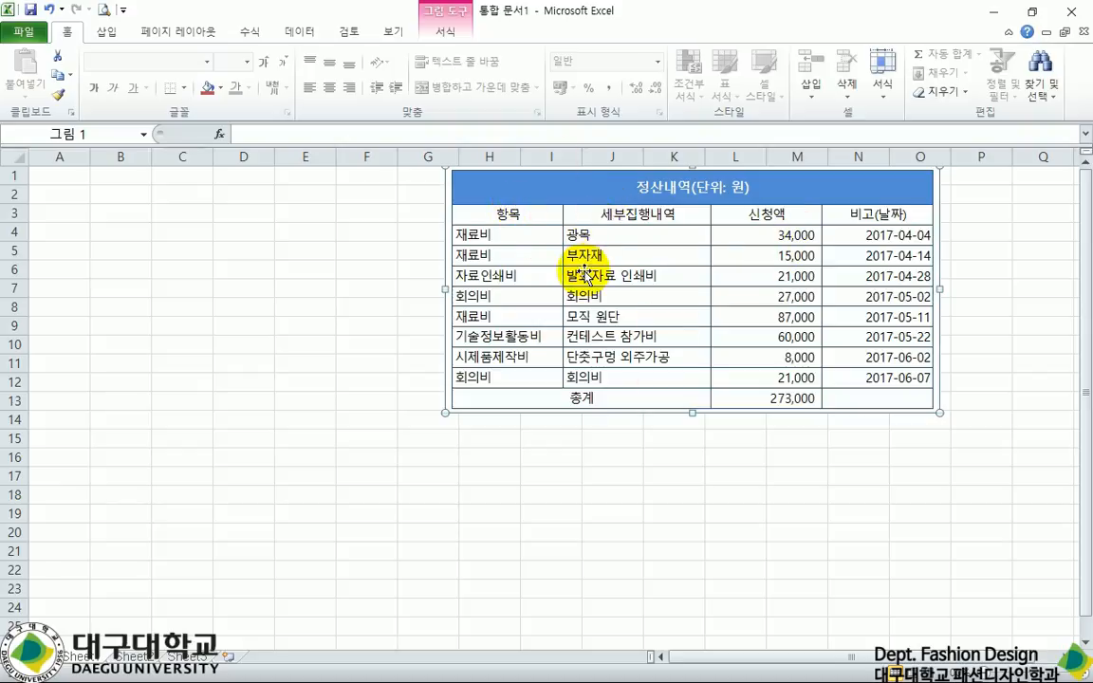
{"action": "left_click_drag", "start_coordinate": [585, 274], "coordinate": [583, 279]}
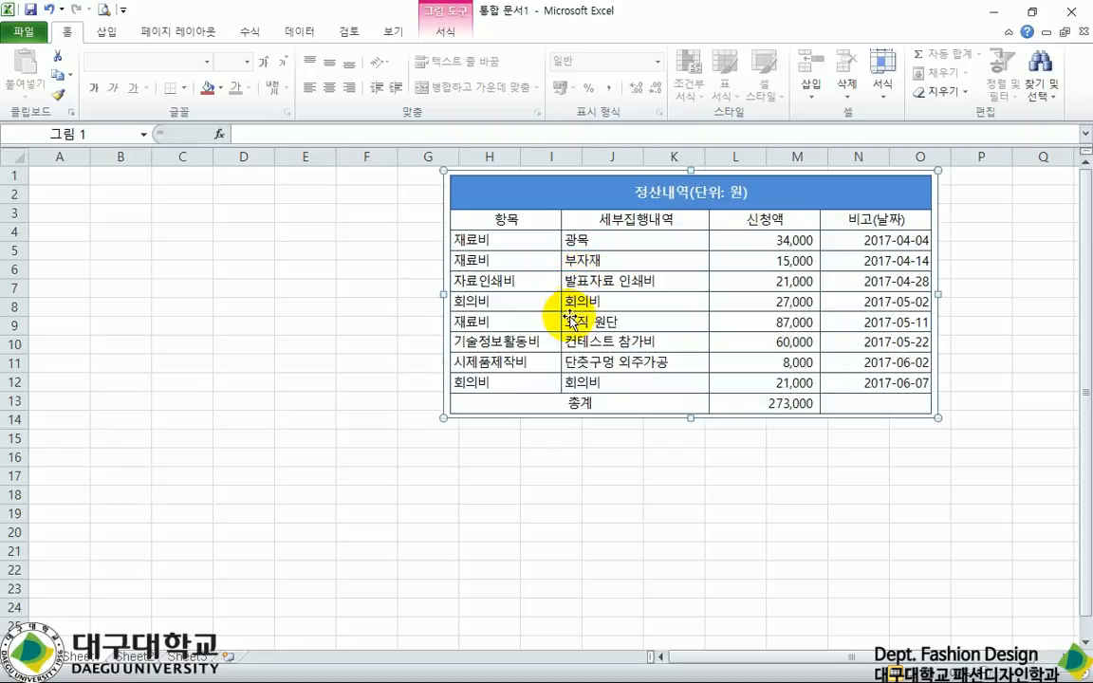
Enter the table title "정산내역(단위: 원)" in cell A1.
{"action": "left_click", "coordinate": [77, 181]}
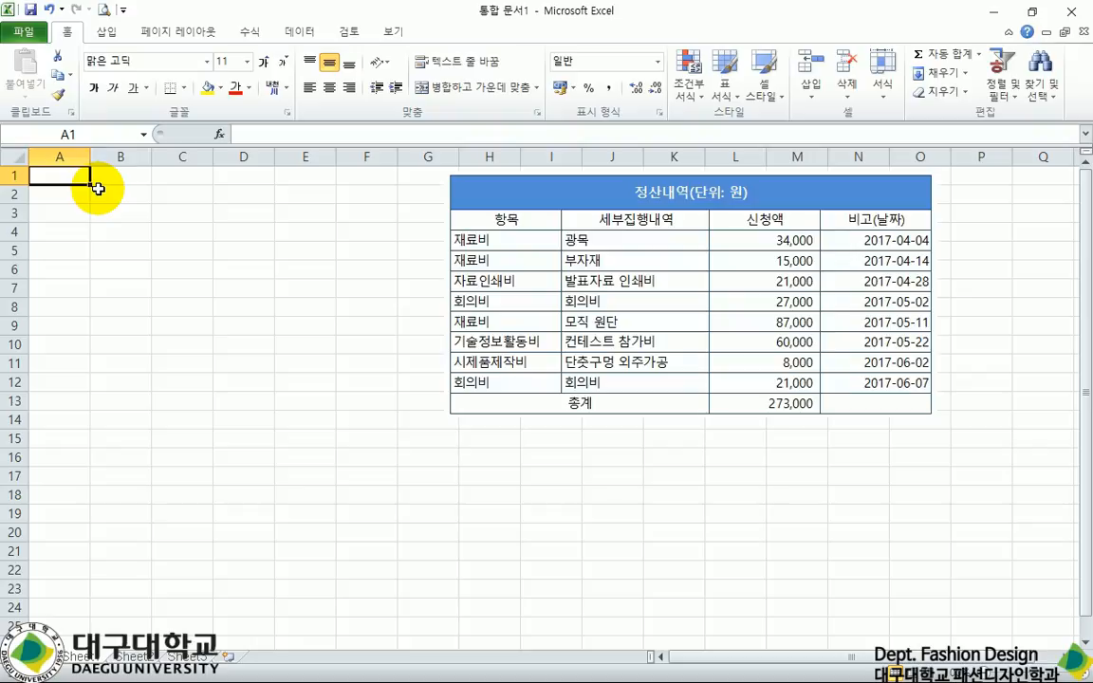
{"action": "type", "text": "저사내역"}
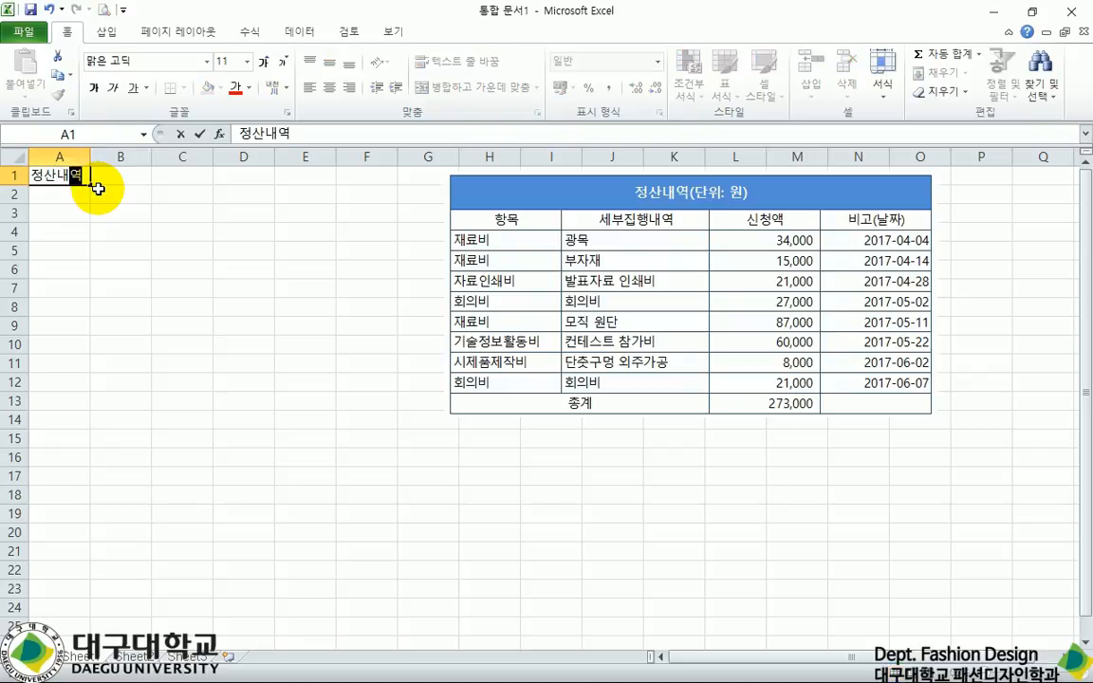
{"action": "type", "text": "(단우: "}
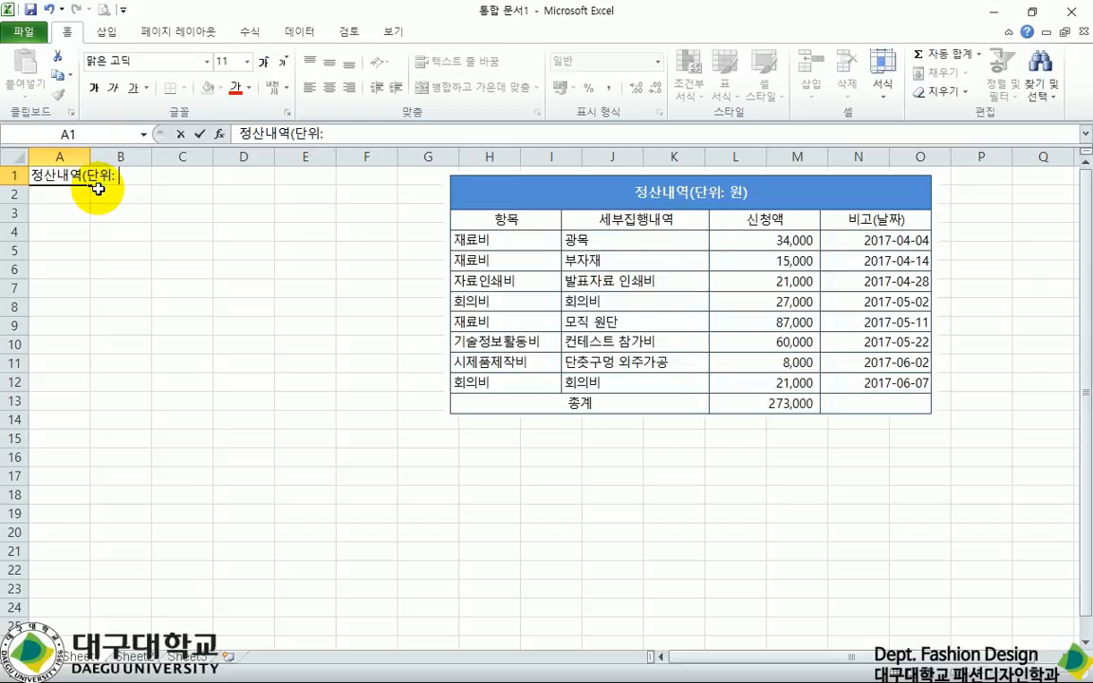
{"action": "type", "text": "워)"}
{"action": "key", "text": "Return"}
Enter the headers "항목", "세부집행내역", "신청액" and "비고(날짜)" in cells A2 to D2.
{"action": "type", "text": "항목"}
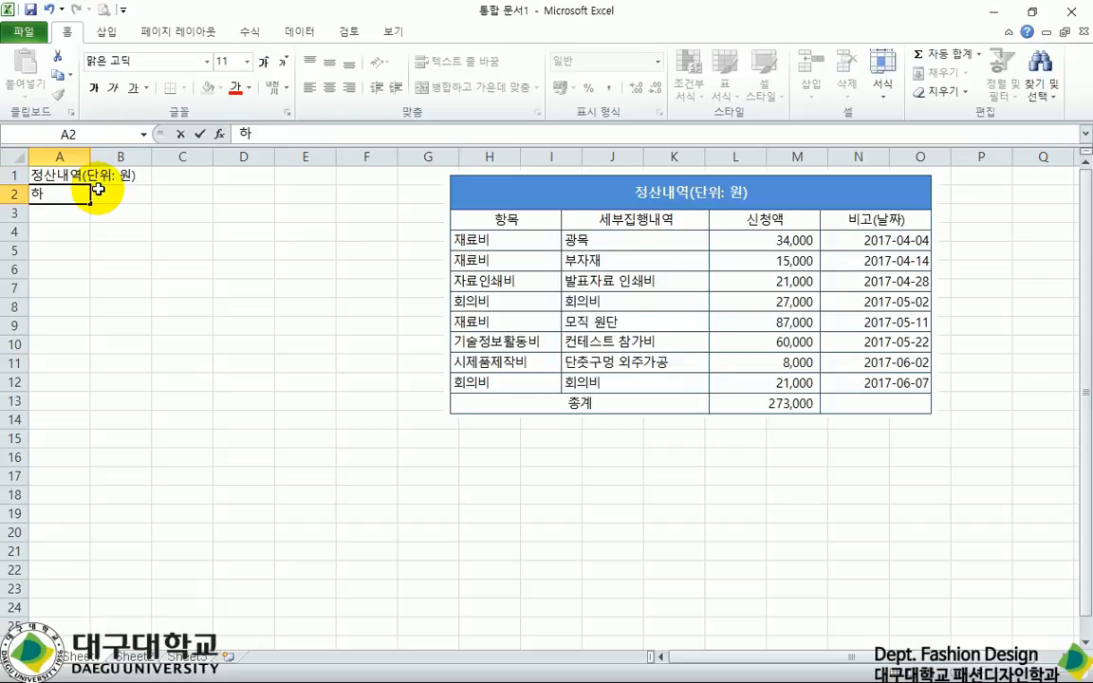
{"action": "key", "text": "Tab"}
{"action": "type", "text": "세부집행"}
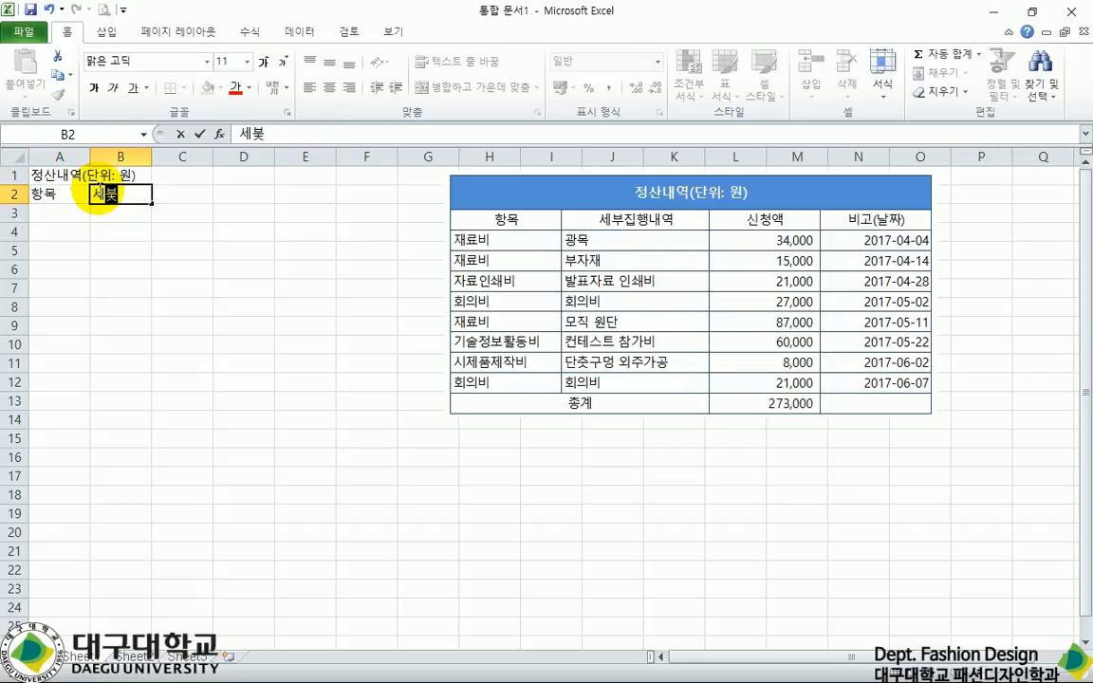
{"action": "type", "text": "내여"}
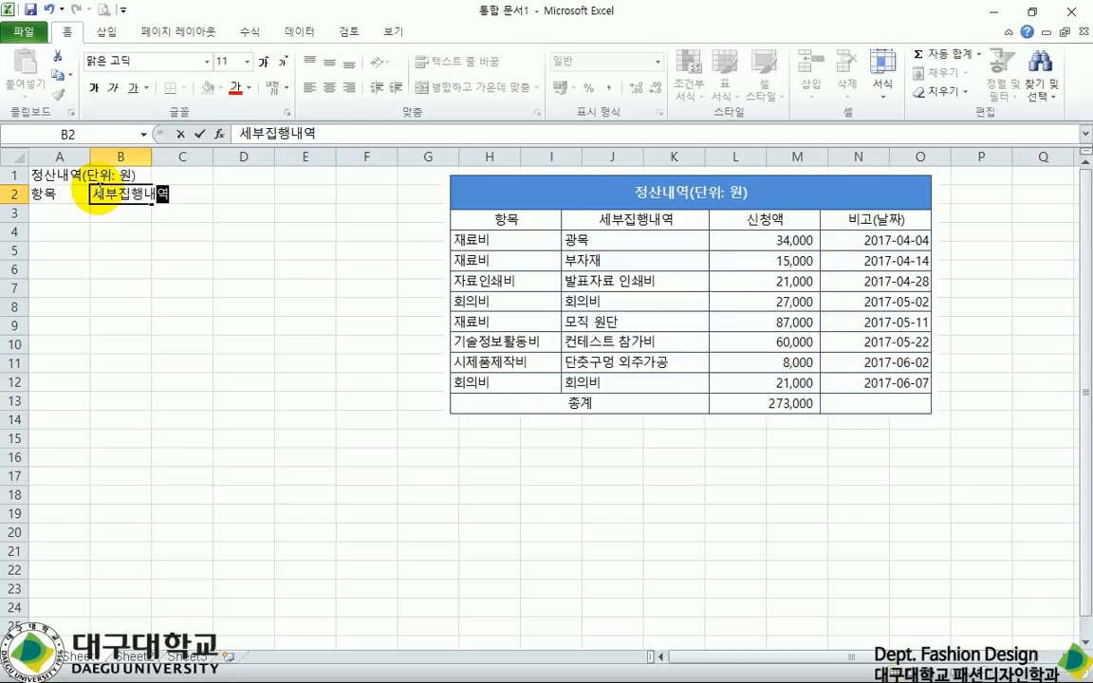
{"action": "key", "text": "Tab"}
{"action": "type", "text": "신청애"}
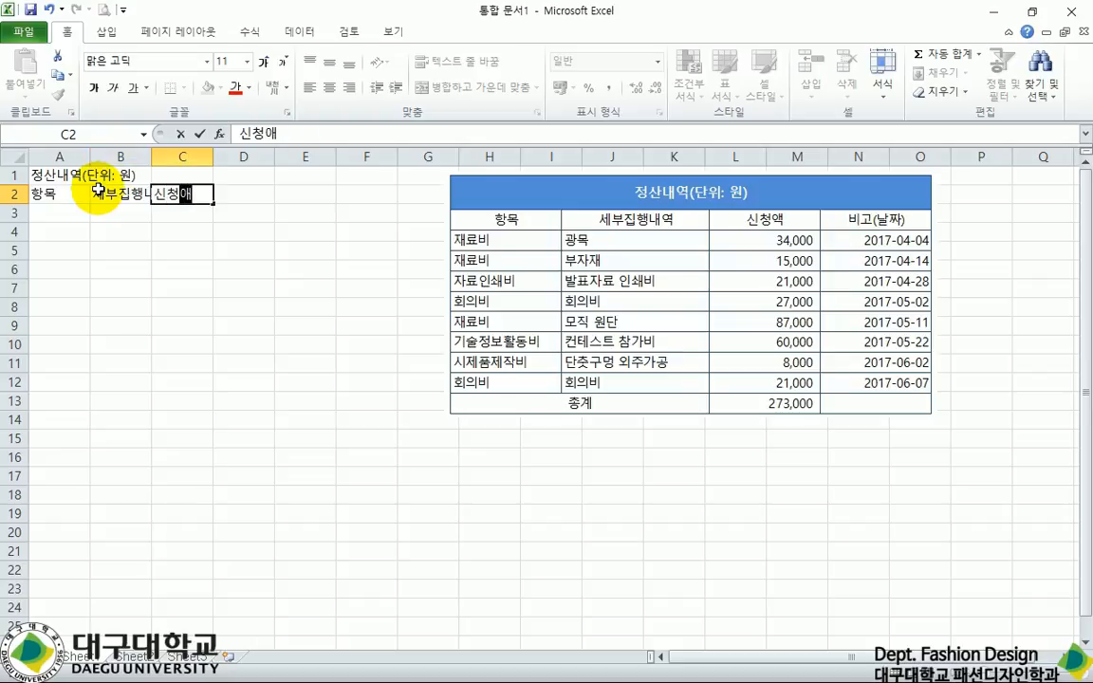
{"action": "key", "text": "Tab"}
{"action": "type", "text": "비고("}
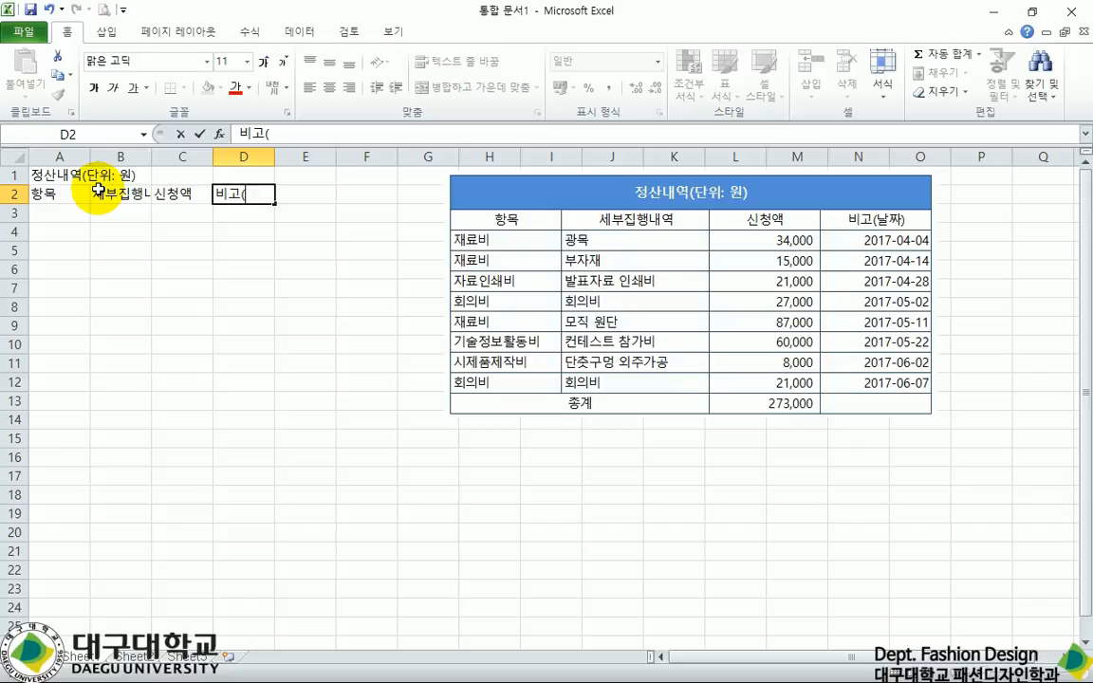
{"action": "type", "text": "날짜)"}
{"action": "key", "text": "Return"}
Fill the first record in row 3 with "재료비", "광목", 34000 and 2017-04-04.
{"action": "key", "text": "Left"}
{"action": "key", "text": "Left"}
{"action": "key", "text": "Left"}
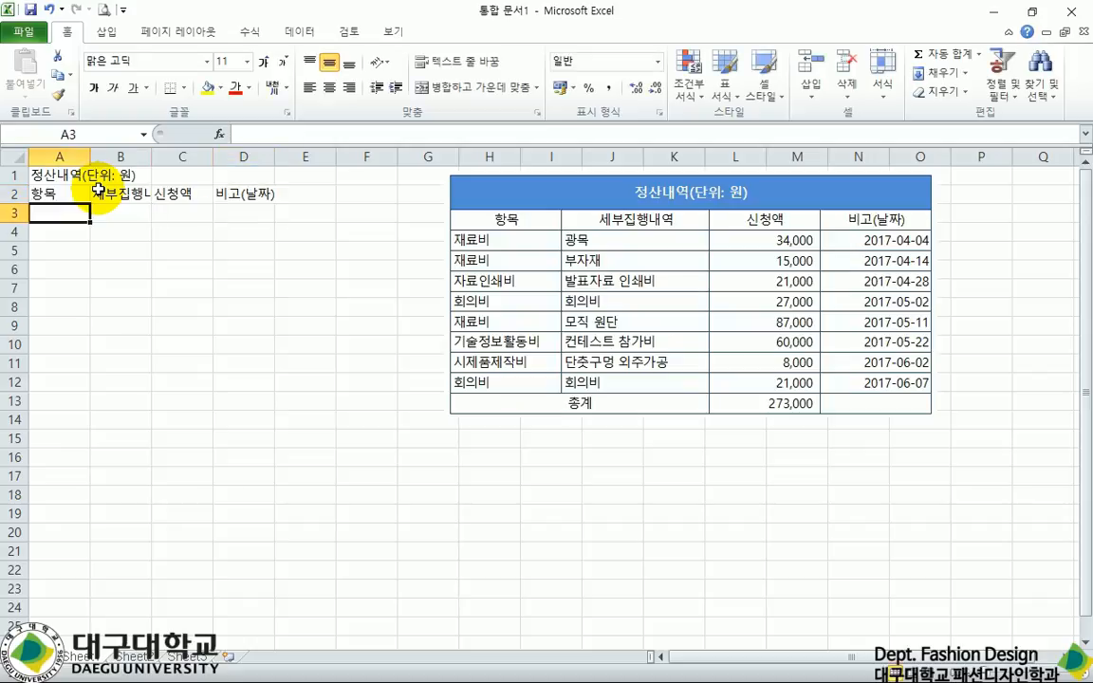
{"action": "type", "text": "재료비"}
{"action": "key", "text": "Tab"}
{"action": "type", "text": "과ㅇ모ㄱ"}
{"action": "key", "text": "Tab"}
{"action": "type", "text": "34000"}
{"action": "key", "text": "Tab"}
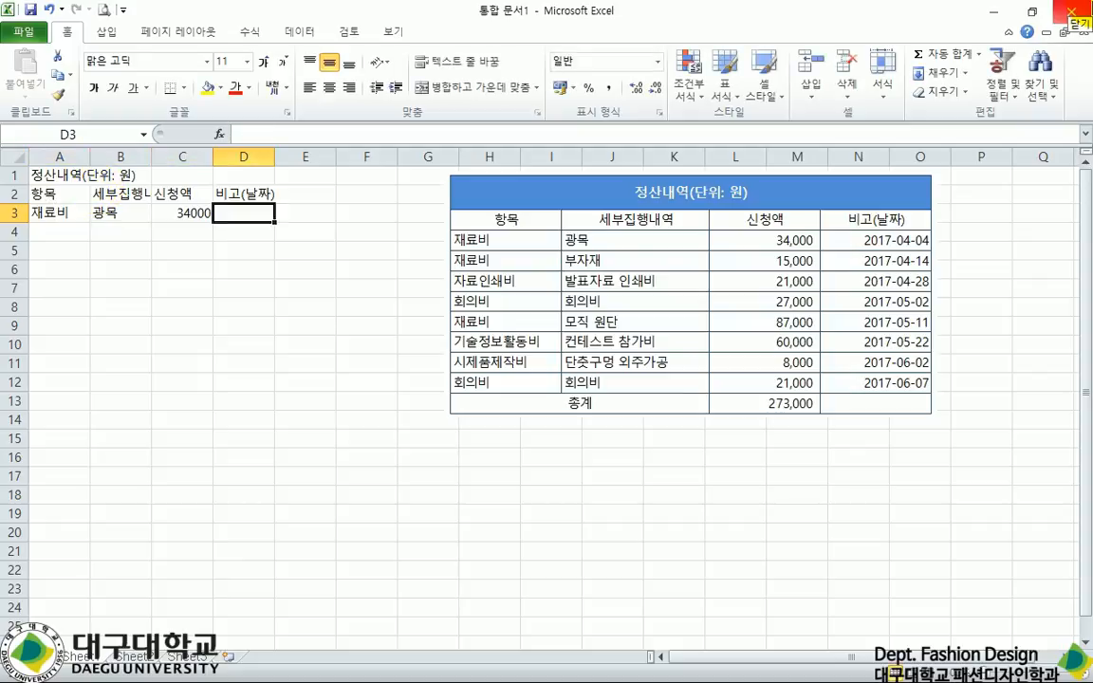
{"action": "type", "text": "2017-04-04"}
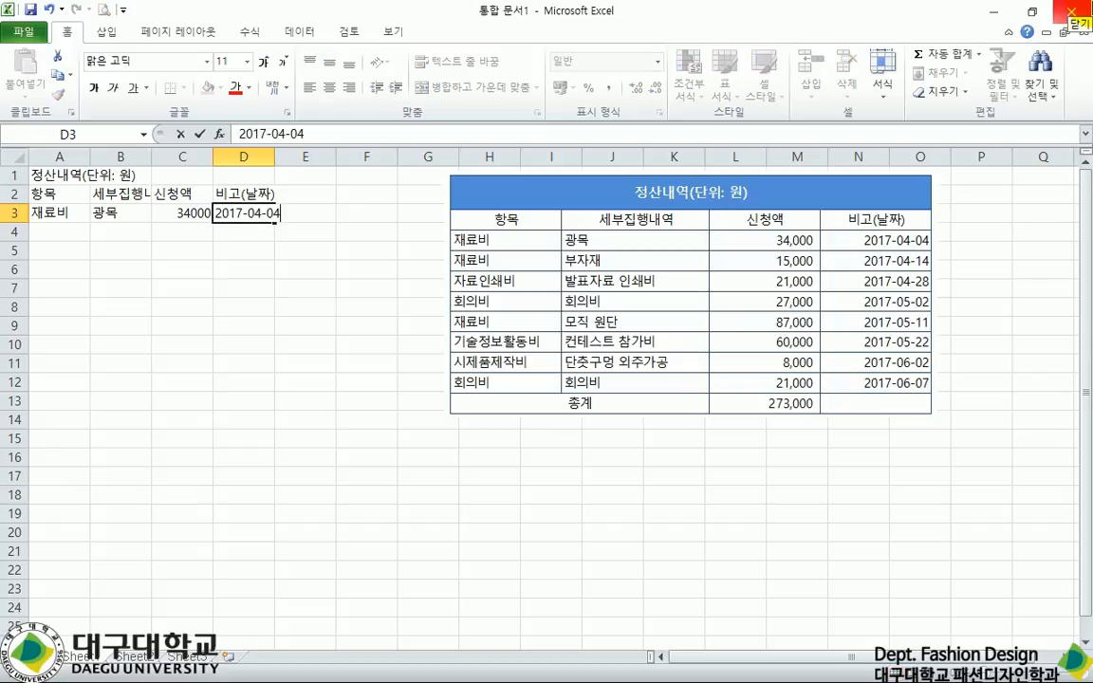
{"action": "key", "text": "Return"}
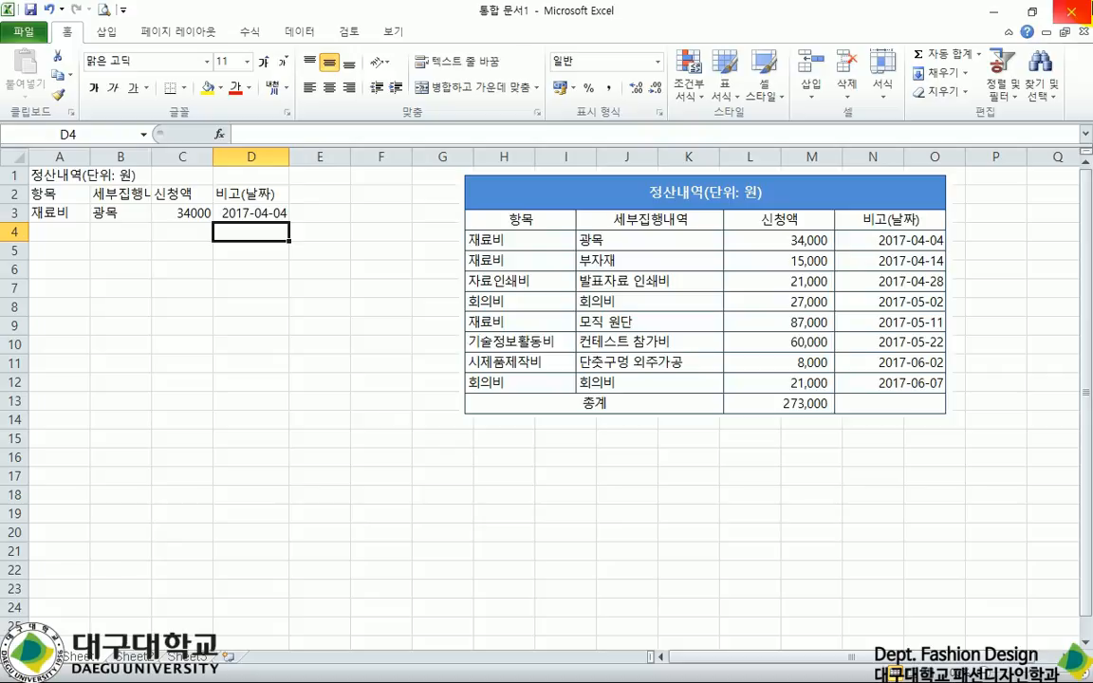
{"action": "key", "text": "Left"}
{"action": "key", "text": "Left"}
{"action": "key", "text": "Left"}
{"action": "key", "text": "Right"}
{"action": "key", "text": "Right"}
{"action": "key", "text": "Right"}
{"action": "key", "text": "Up"}
{"action": "key", "text": "Up"}
{"action": "key", "text": "Down"}
{"action": "key", "text": "Down"}
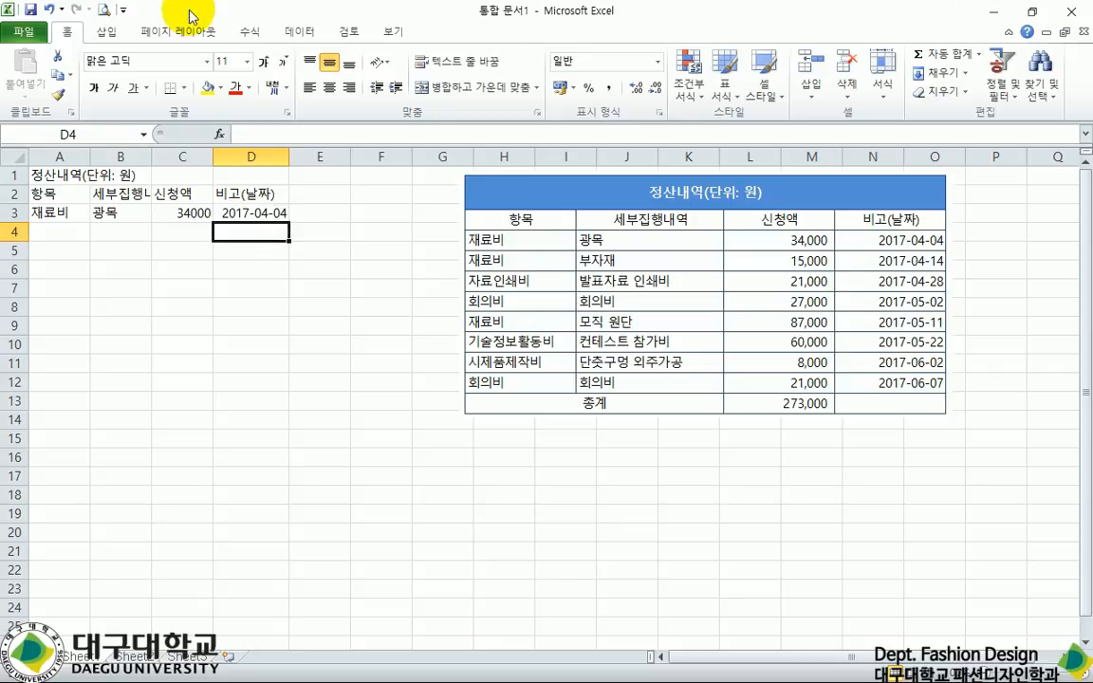
Enter the items "재료비", "자료인쇄비" and "회의비" in cells A4 to A6.
{"action": "left_click", "coordinate": [59, 235]}
{"action": "type", "text": "재료비"}
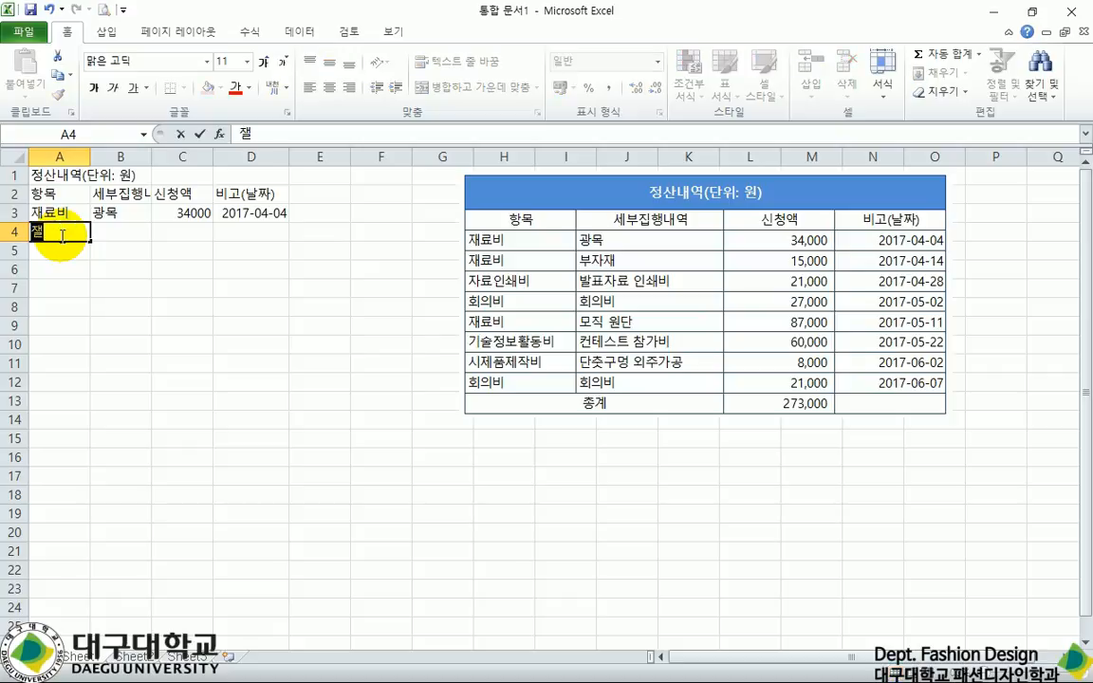
{"action": "key", "text": "Return"}
{"action": "type", "text": "자료인ㅅ"}
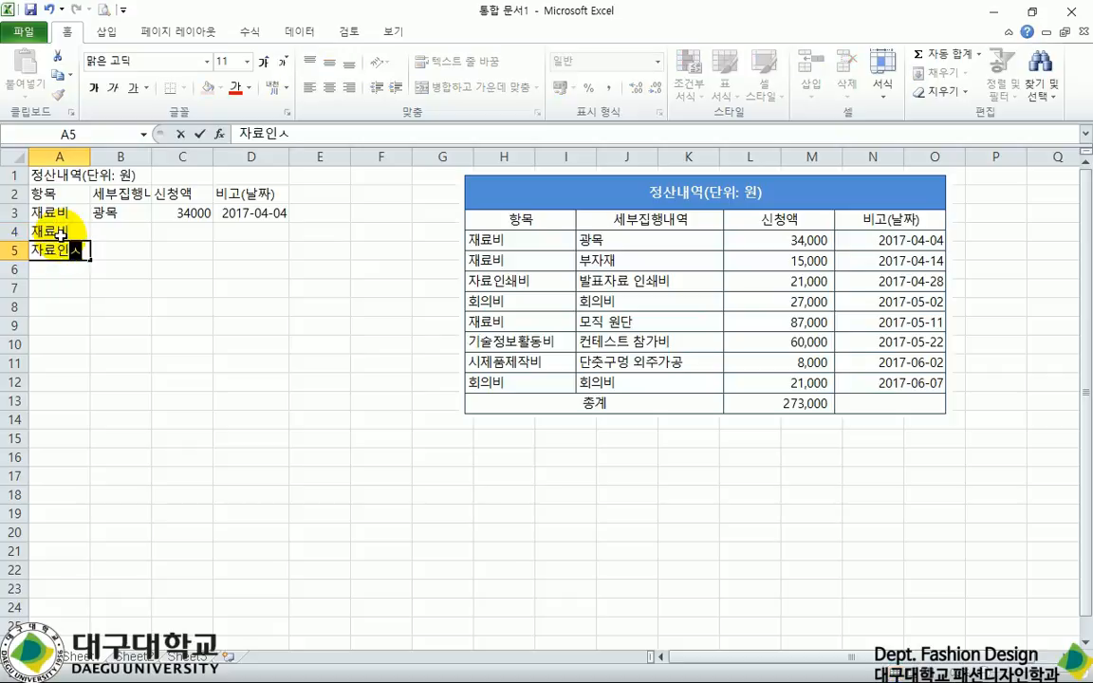
{"action": "type", "text": "비"}
{"action": "key", "text": "Return"}
{"action": "type", "text": "회의비"}
{"action": "key", "text": "Return"}
Enter the items "재료비" in A7 and "기술정보활동비" in A8.
{"action": "type", "text": "재ㅑ료"}
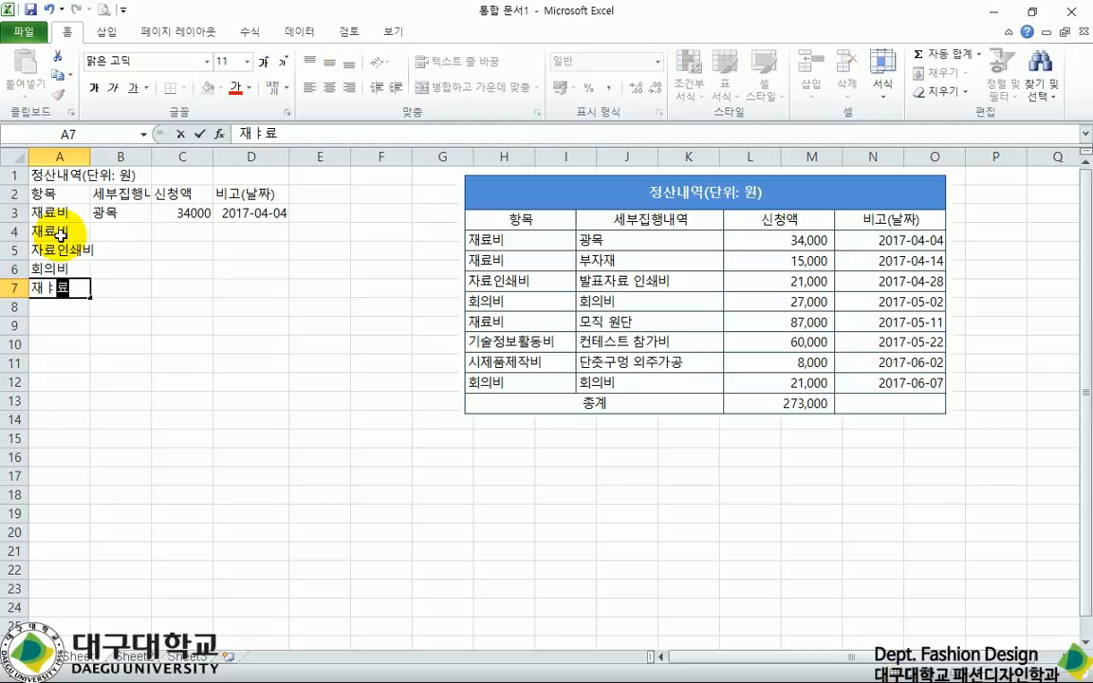
{"action": "key", "text": "BackSpace"}
{"action": "key", "text": "BackSpace"}
{"action": "type", "text": "료비"}
{"action": "key", "text": "BackSpace"}
{"action": "type", "text": "비"}
{"action": "key", "text": "Return"}
{"action": "type", "text": "ㄱ기술정보활동"}
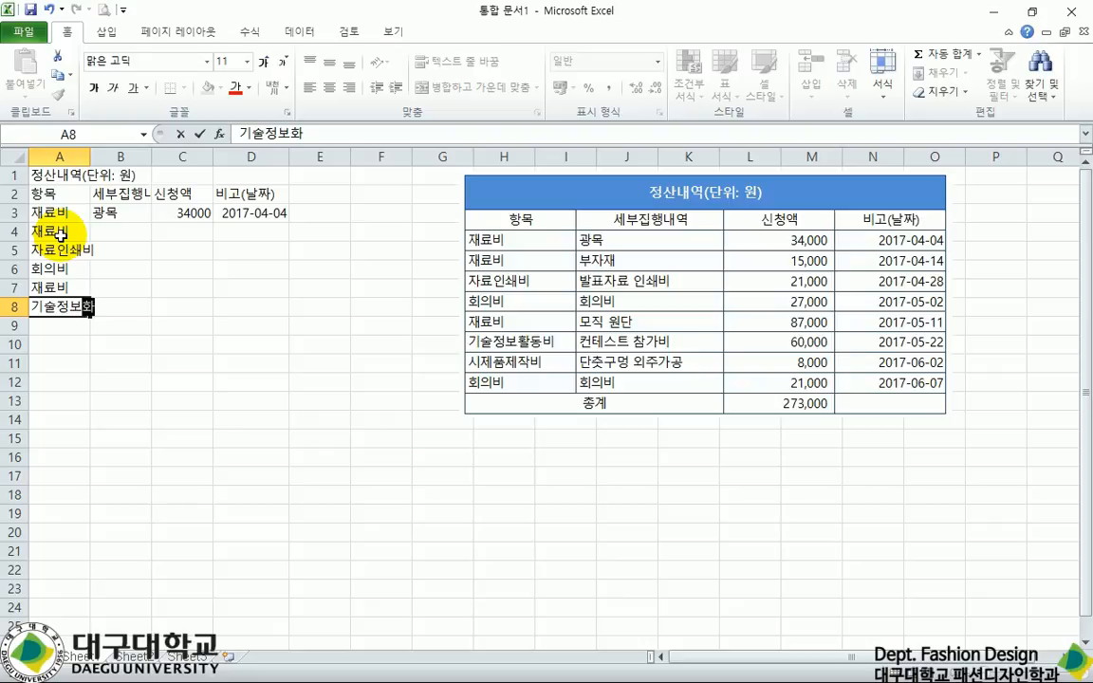
{"action": "type", "text": "비"}
{"action": "key", "text": "Return"}
Enter "시제품제작비", "회의비" and the total label "총계" in cells A9 to A11.
{"action": "type", "text": "시제품"}
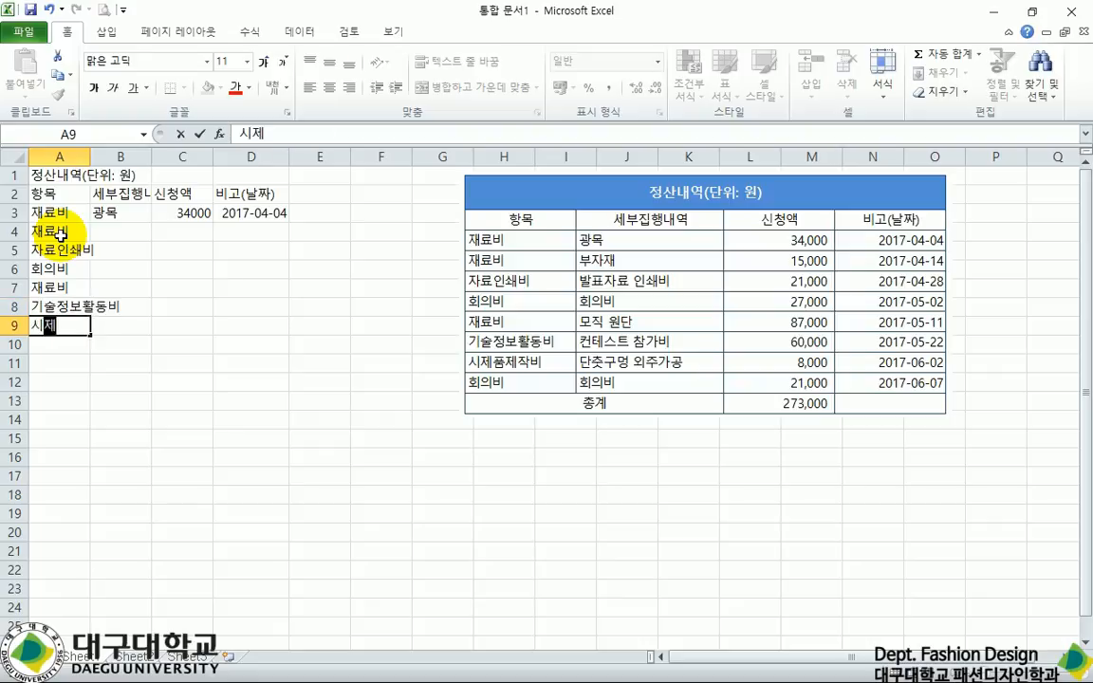
{"action": "type", "text": "제자"}
{"action": "type", "text": "비"}
{"action": "key", "text": "Return"}
{"action": "type", "text": "회의비"}
{"action": "key", "text": "Return"}
{"action": "type", "text": "종계"}
{"action": "key", "text": "Return"}
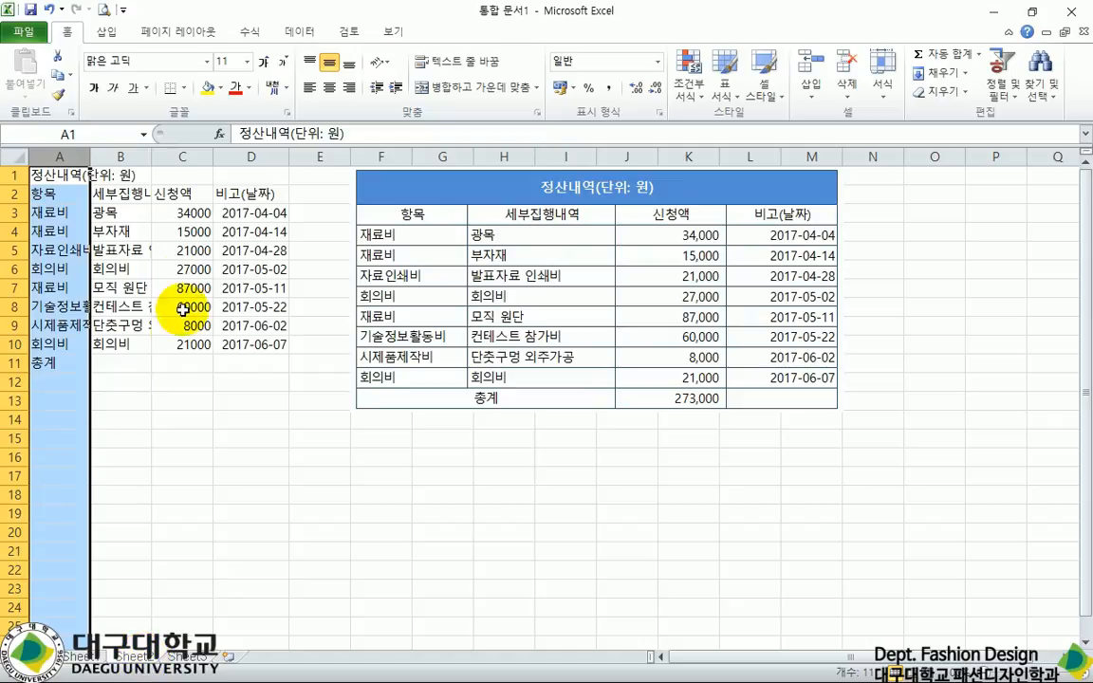
{"action": "left_click", "coordinate": [182, 322]}
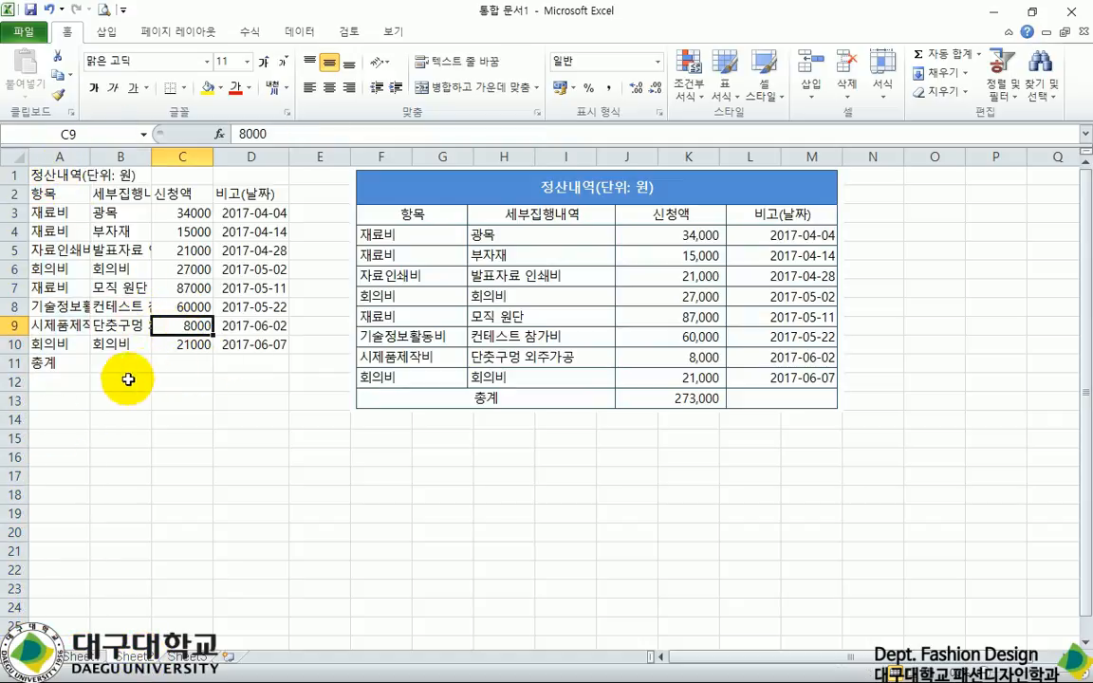
{"action": "left_click", "coordinate": [189, 365]}
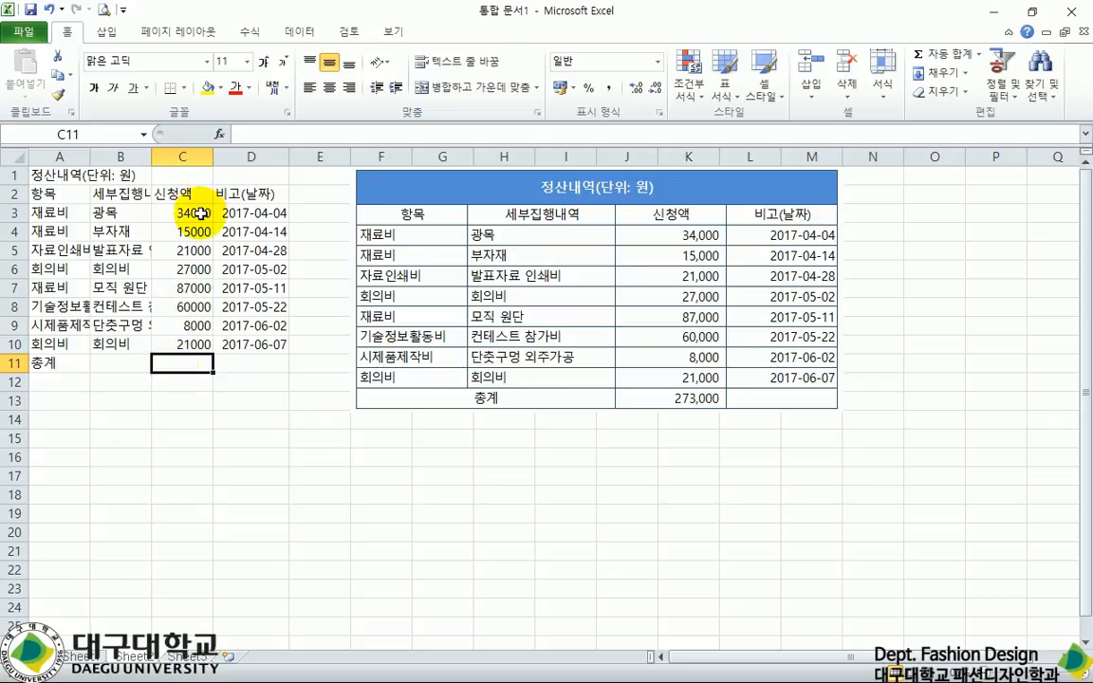
{"action": "left_click_drag", "start_coordinate": [197, 214], "coordinate": [185, 347]}
{"action": "left_click", "coordinate": [180, 371]}
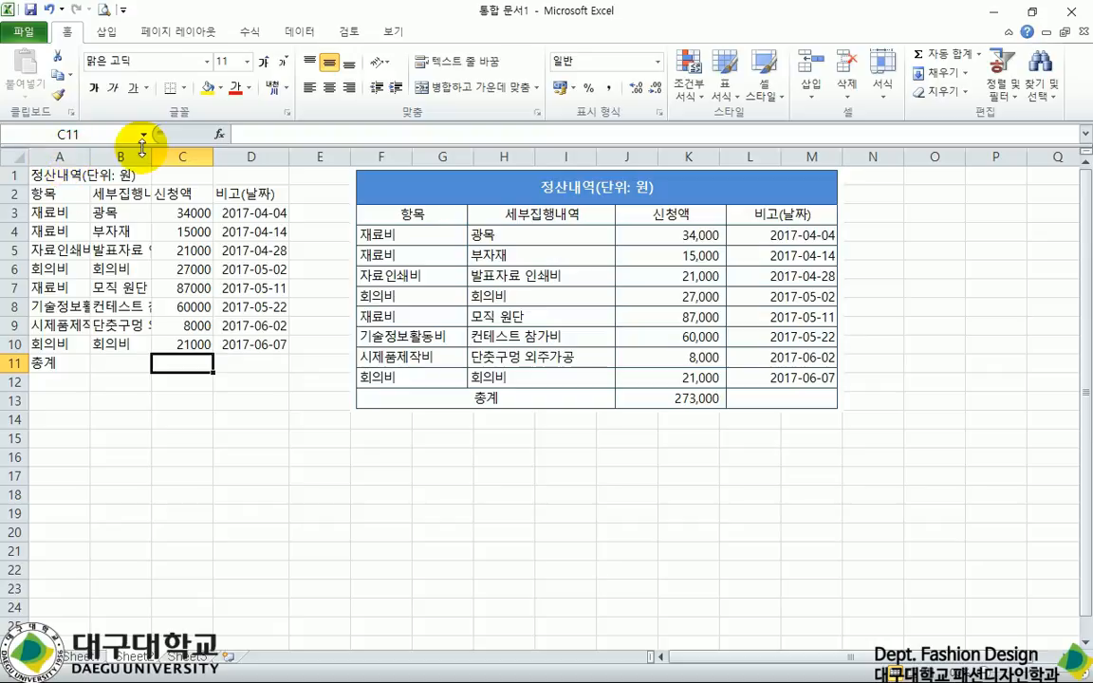
Widen columns A and B so that their titles and item texts fit within the cells.
{"action": "left_click", "coordinate": [46, 158]}
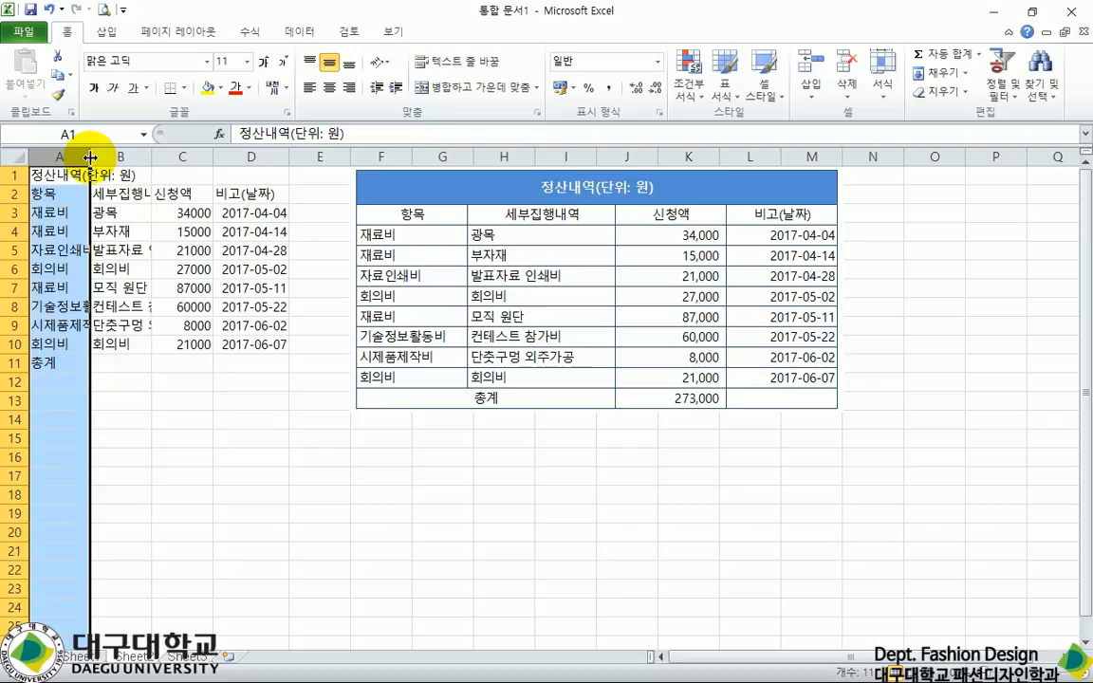
{"action": "left_click_drag", "start_coordinate": [90, 158], "coordinate": [143, 157]}
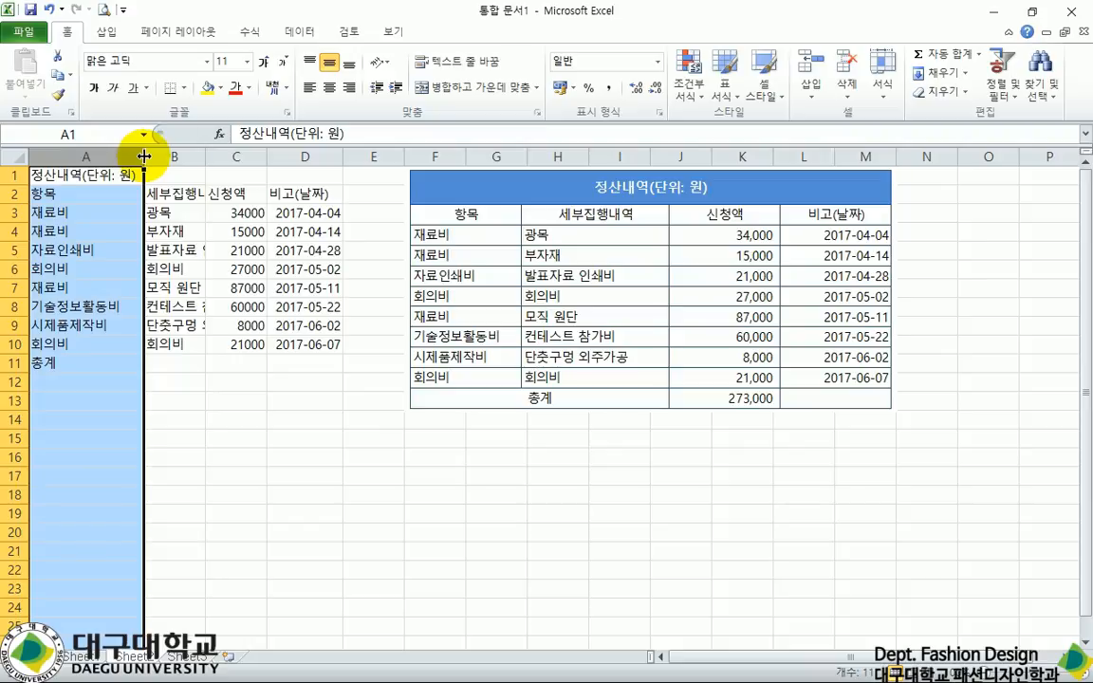
{"action": "left_click", "coordinate": [195, 155]}
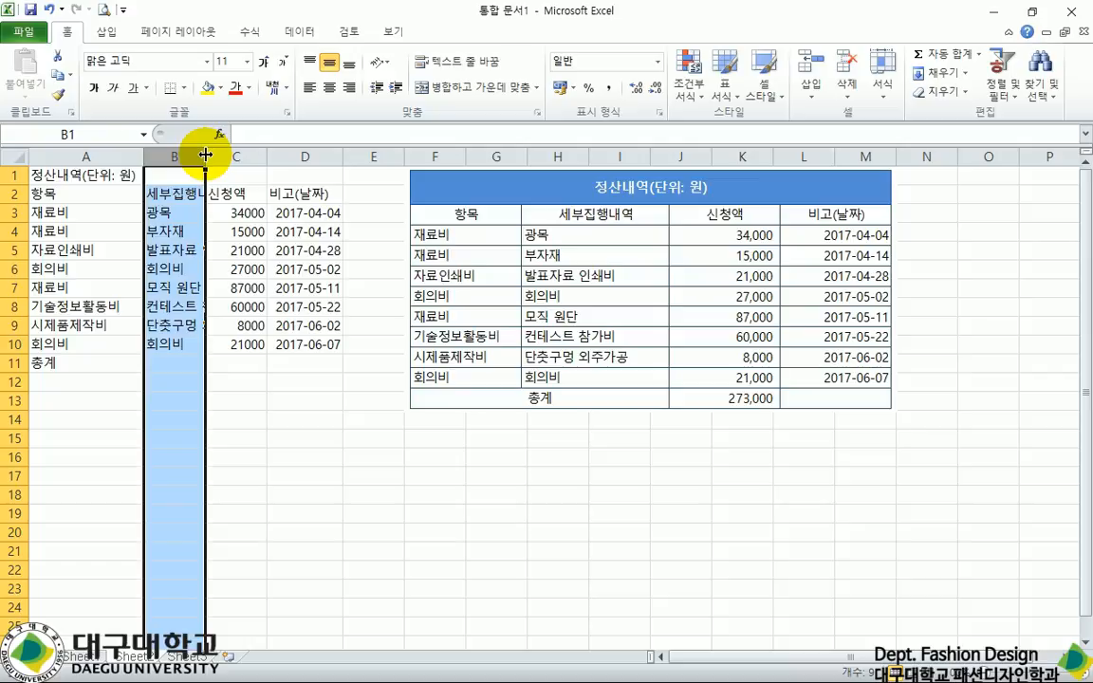
{"action": "left_click_drag", "start_coordinate": [205, 155], "coordinate": [205, 155]}
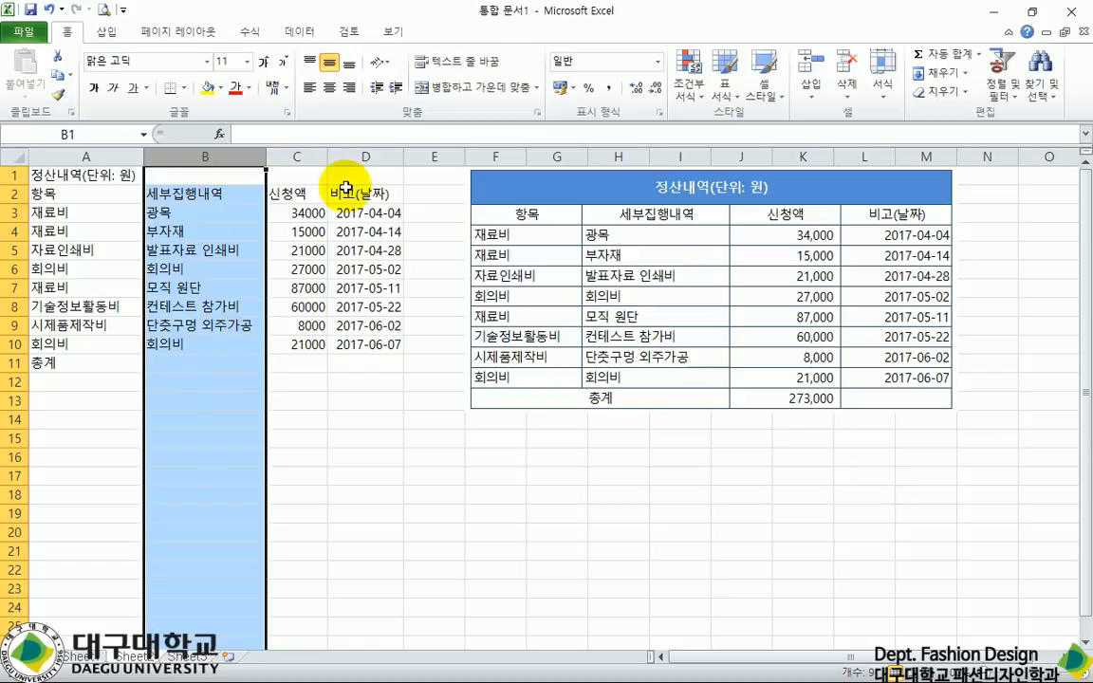
Widen columns C and D together to the same width.
{"action": "left_click_drag", "start_coordinate": [317, 151], "coordinate": [360, 152]}
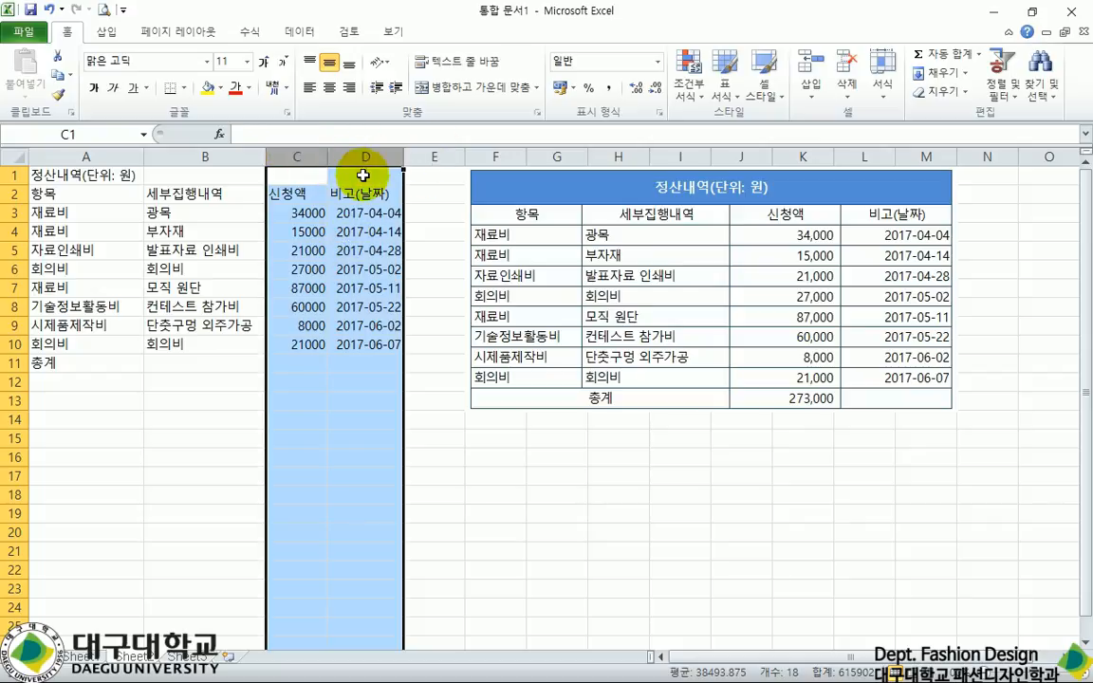
{"action": "left_click_drag", "start_coordinate": [402, 158], "coordinate": [354, 156]}
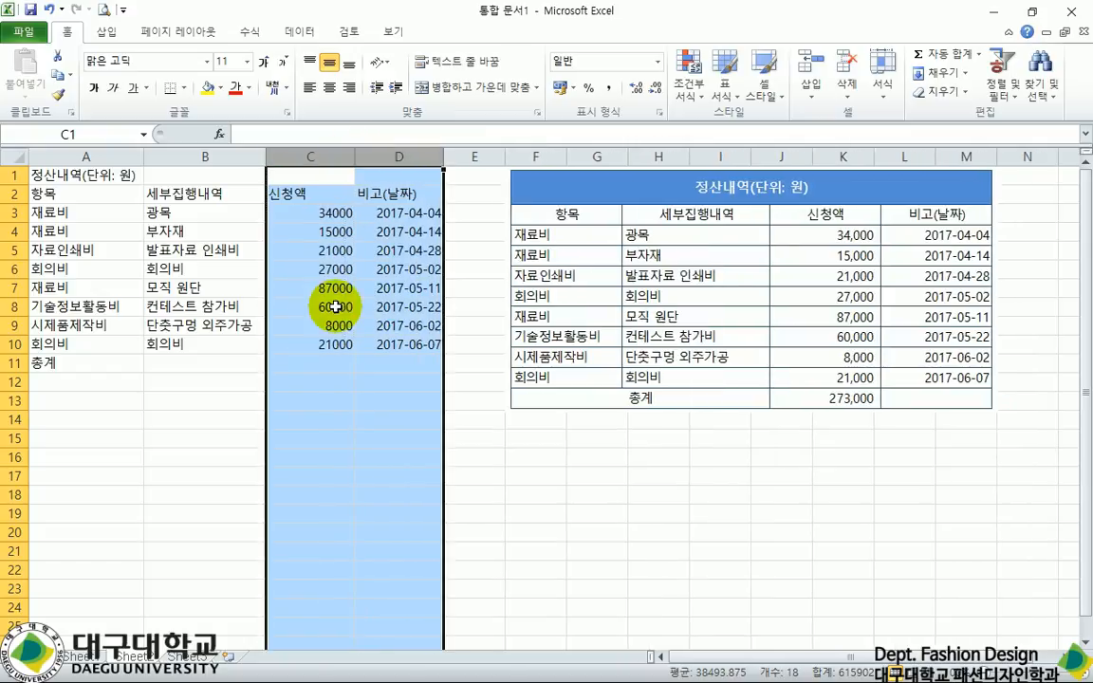
Set the width of columns C and D to 15.
{"action": "right_click", "coordinate": [355, 157]}
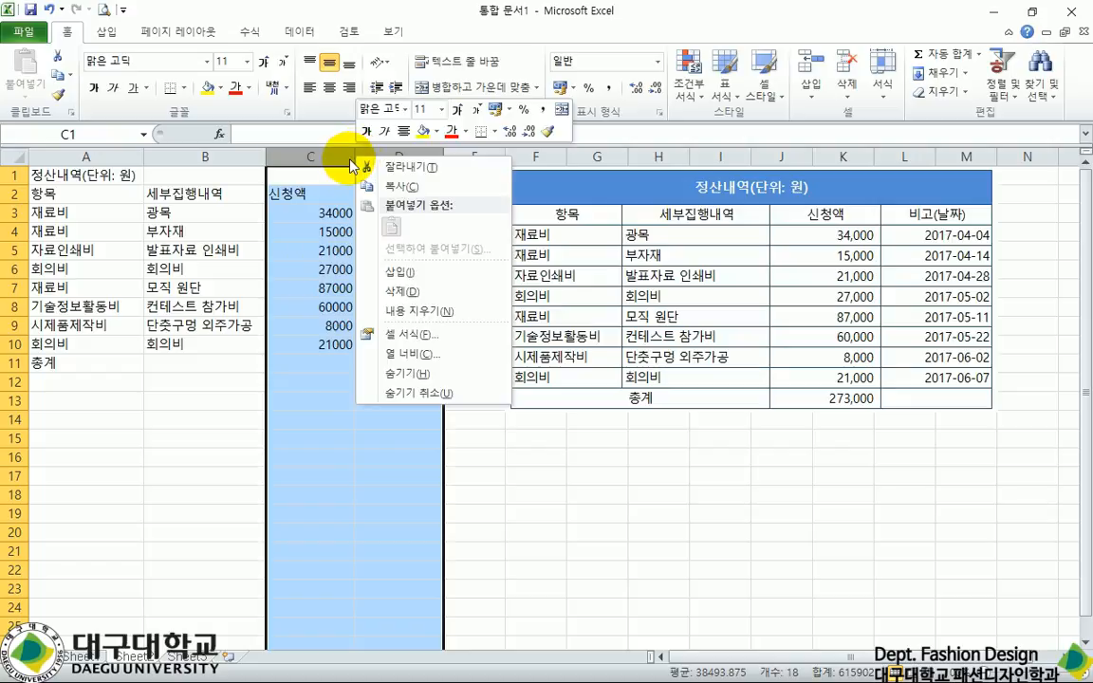
{"action": "left_click", "coordinate": [337, 153]}
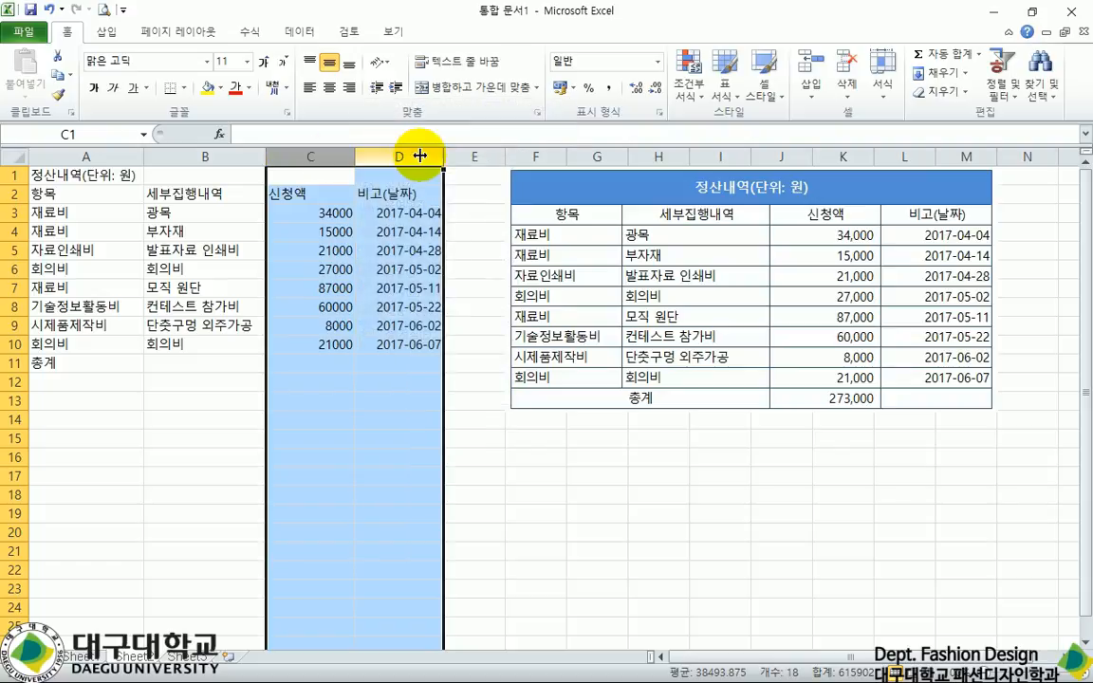
{"action": "right_click", "coordinate": [442, 156]}
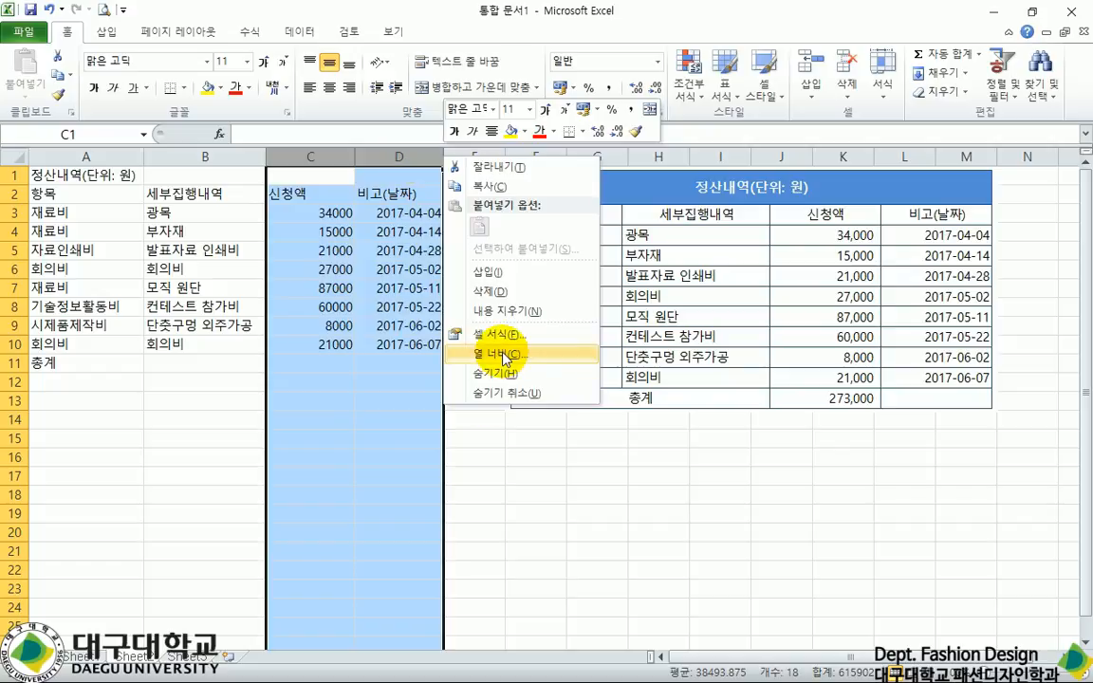
{"action": "left_click", "coordinate": [370, 152]}
{"action": "left_click_drag", "start_coordinate": [349, 156], "coordinate": [399, 157]}
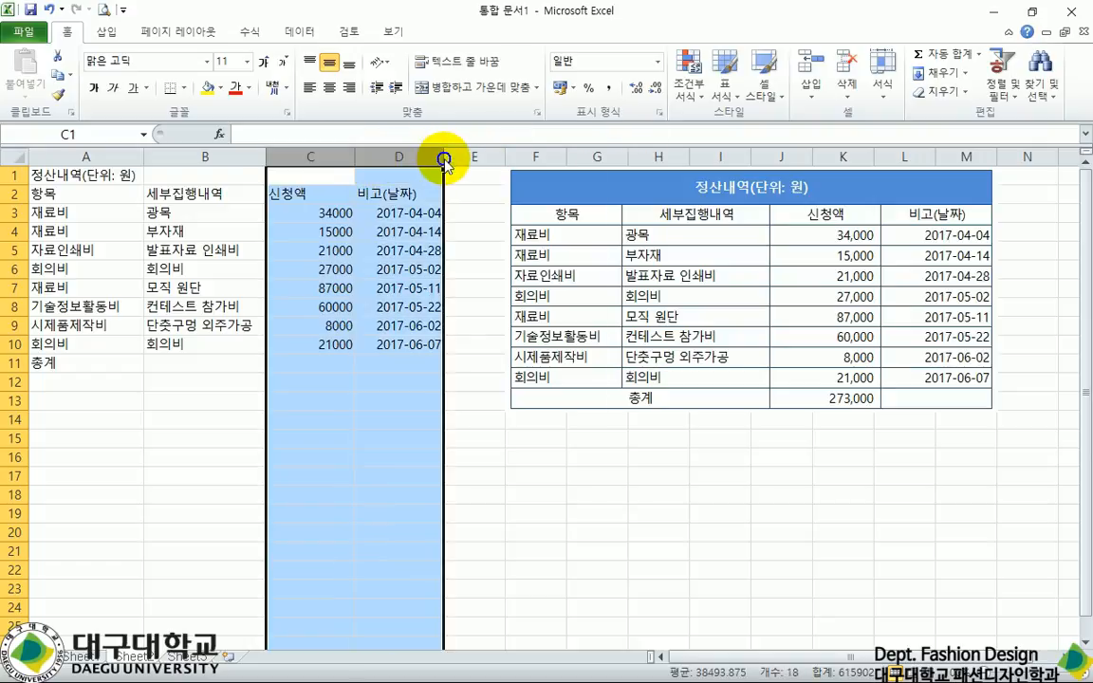
{"action": "right_click", "coordinate": [443, 158]}
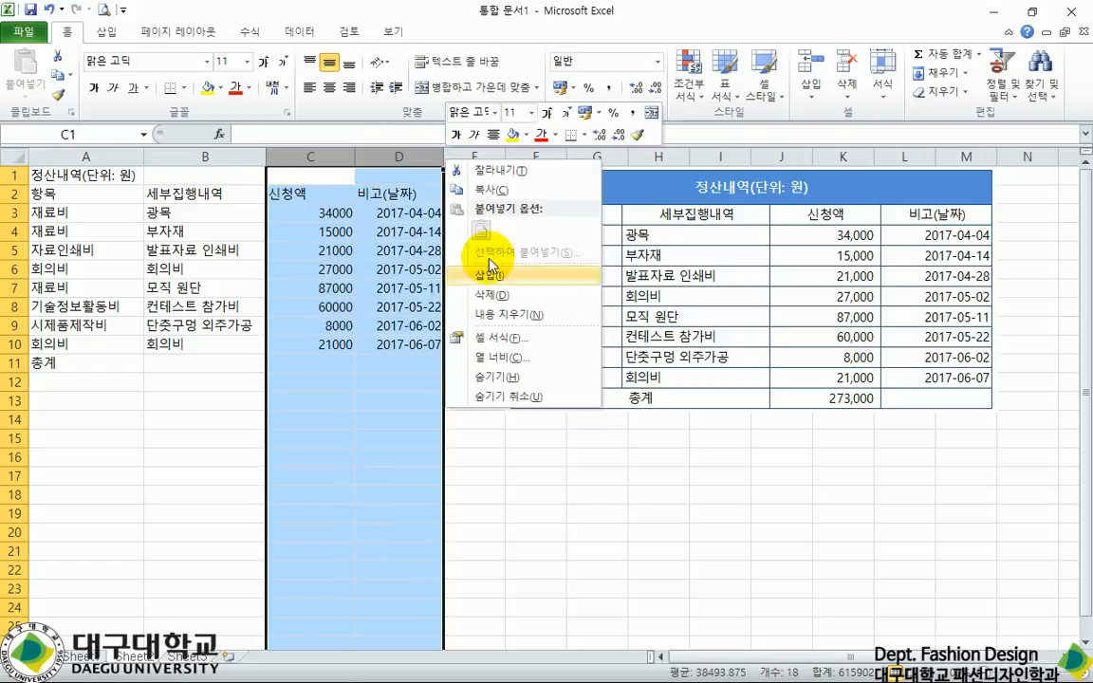
{"action": "left_click", "coordinate": [500, 359]}
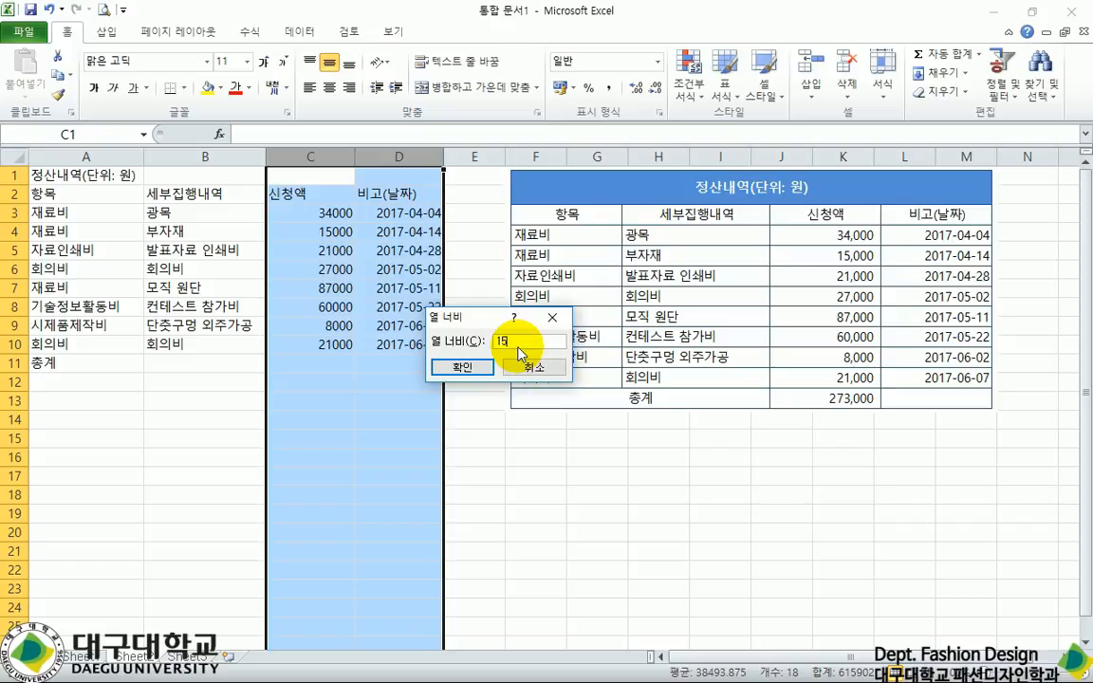
{"action": "key", "text": "Return"}
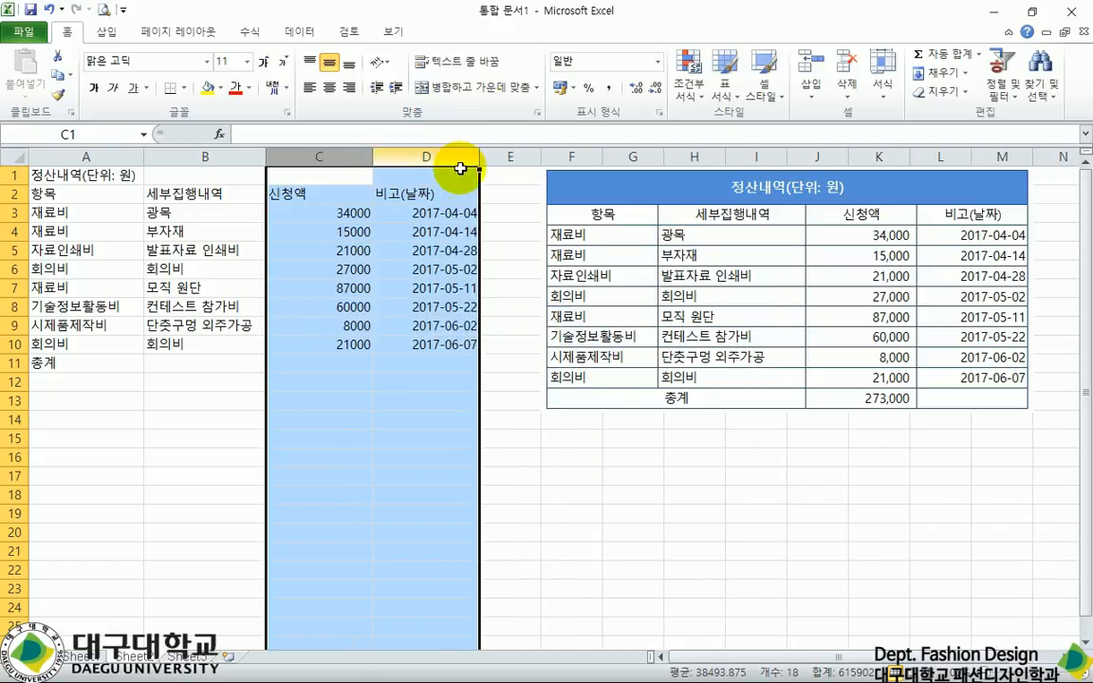
{"action": "left_click", "coordinate": [324, 306]}
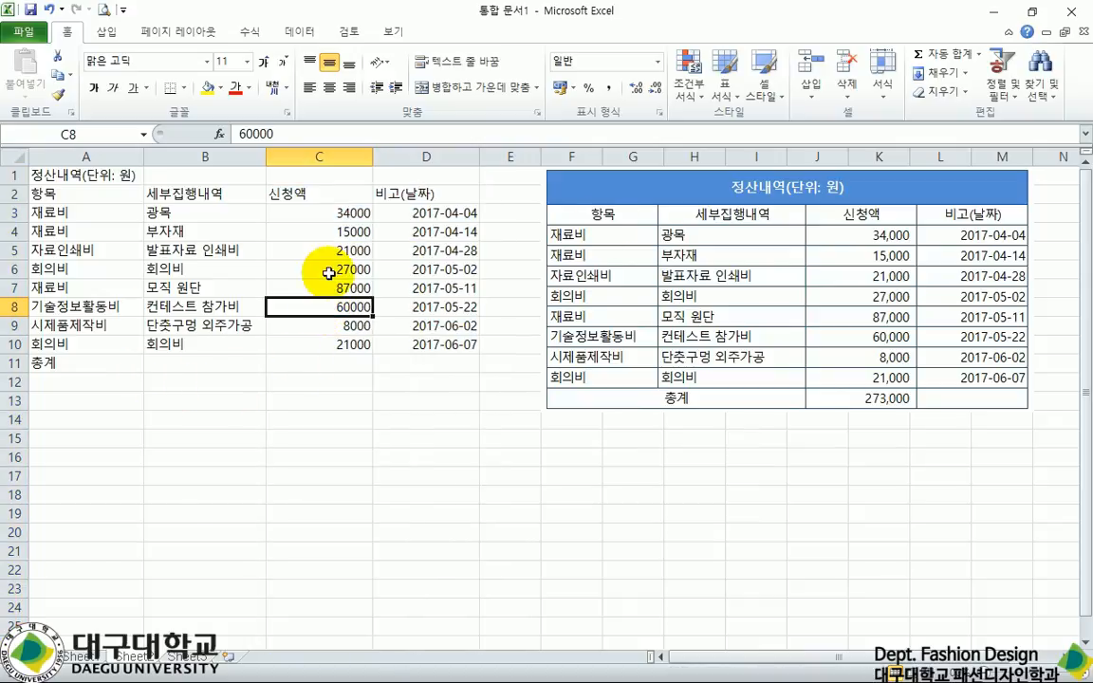
Merge and centre the title across A1:D1 and fill the merged cell with medium blue.
{"action": "left_click_drag", "start_coordinate": [115, 177], "coordinate": [435, 173]}
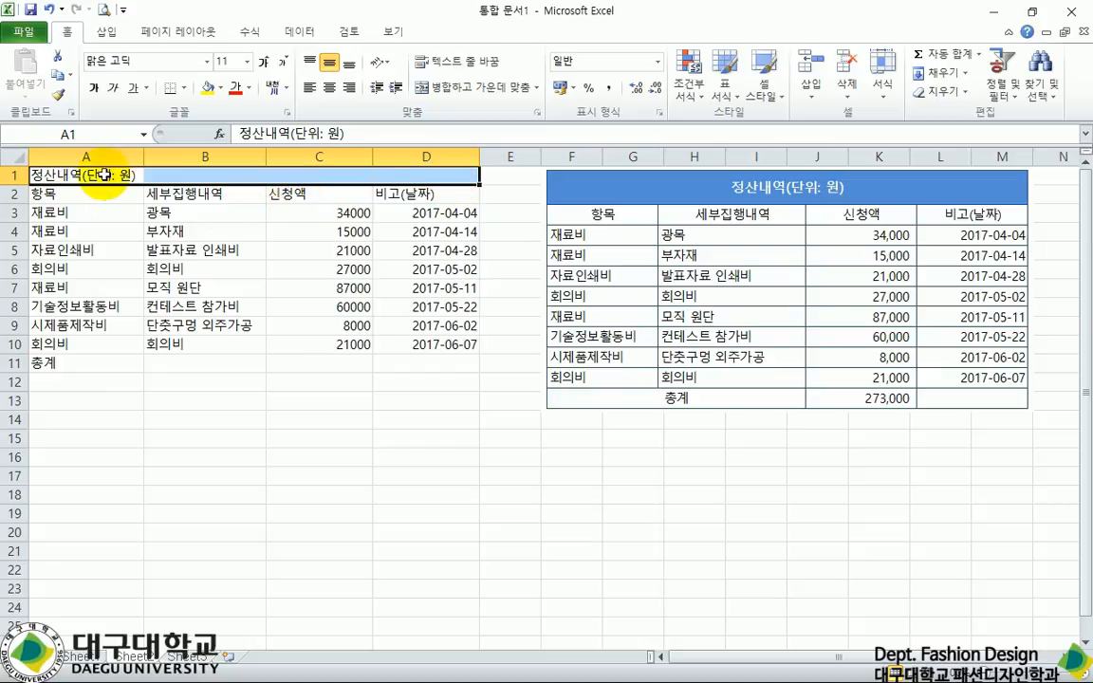
{"action": "left_click", "coordinate": [464, 87]}
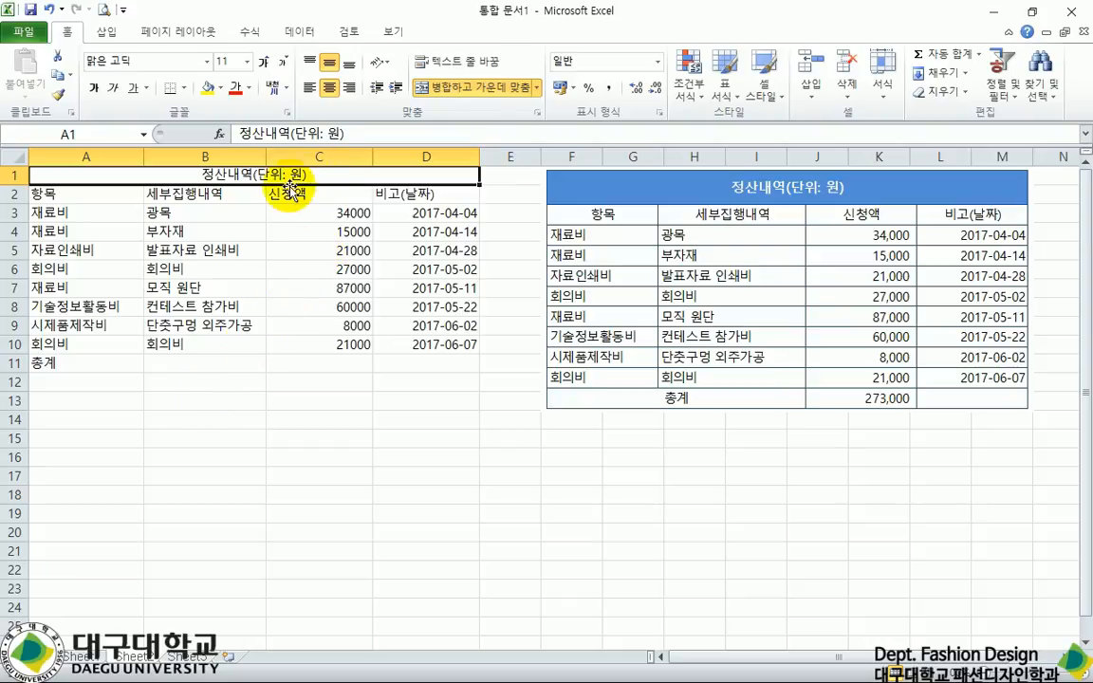
{"action": "left_click", "coordinate": [221, 88]}
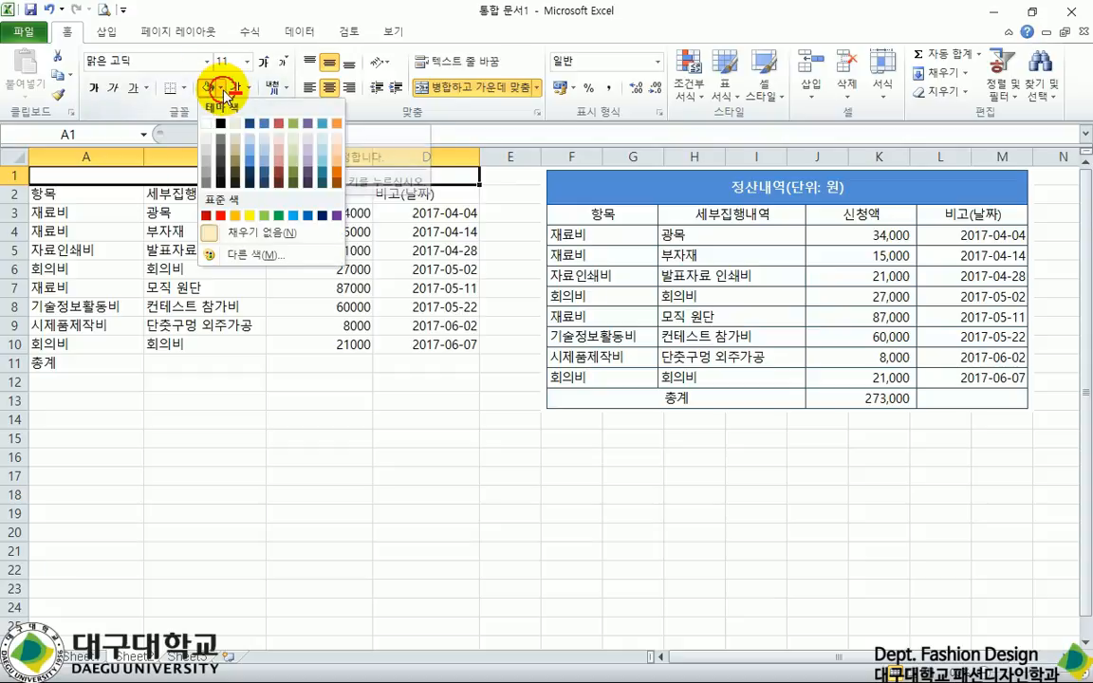
{"action": "left_click", "coordinate": [251, 169]}
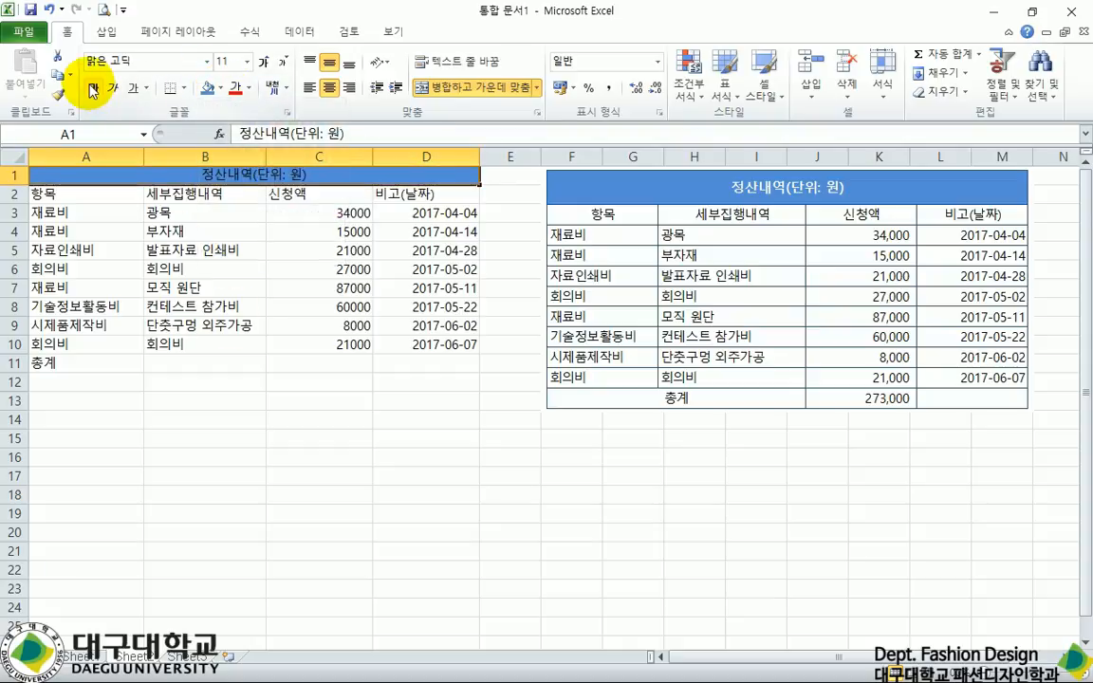
Make the title text in the merged cell white and bold, and raise its font size to 12.
{"action": "left_click", "coordinate": [247, 88]}
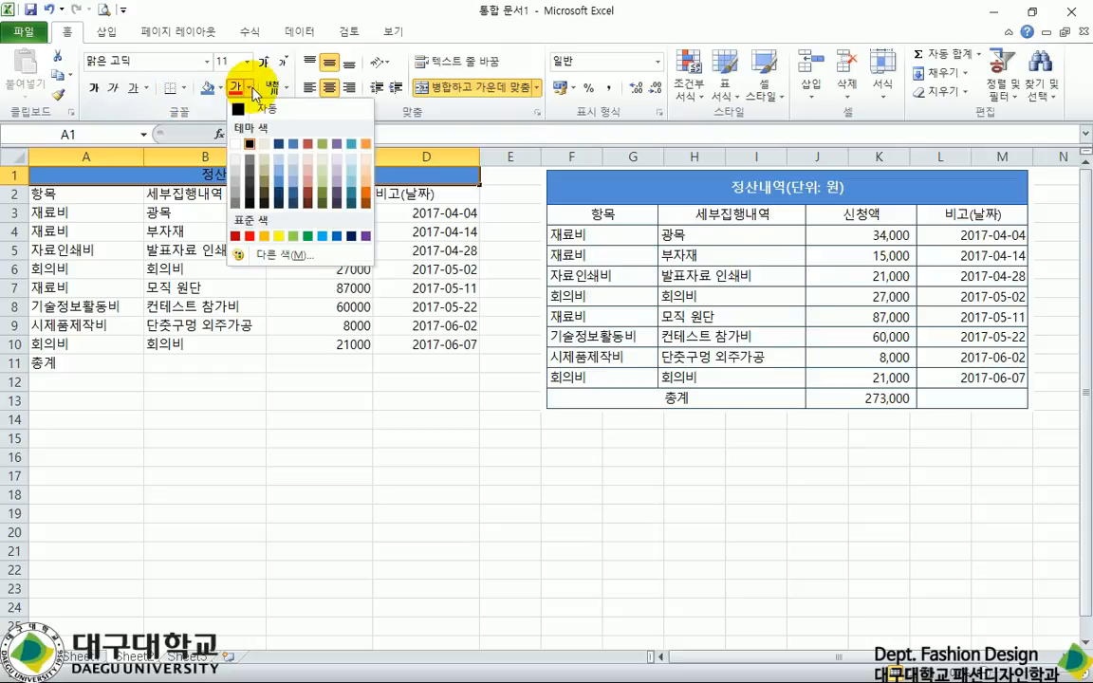
{"action": "left_click", "coordinate": [237, 143]}
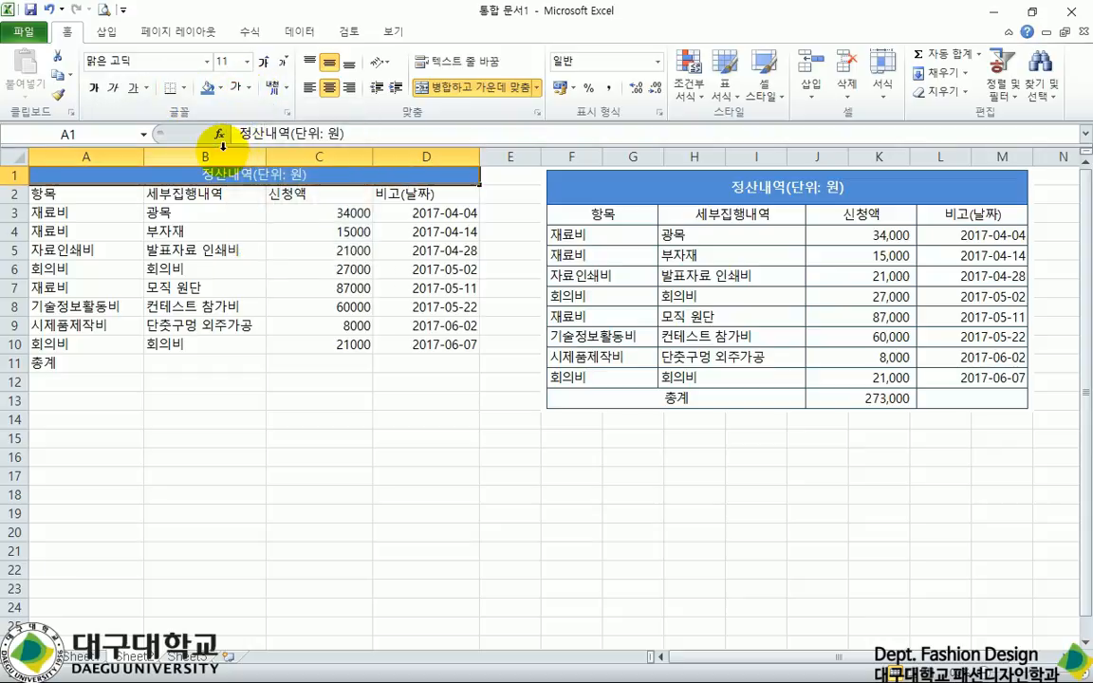
{"action": "left_click", "coordinate": [93, 92]}
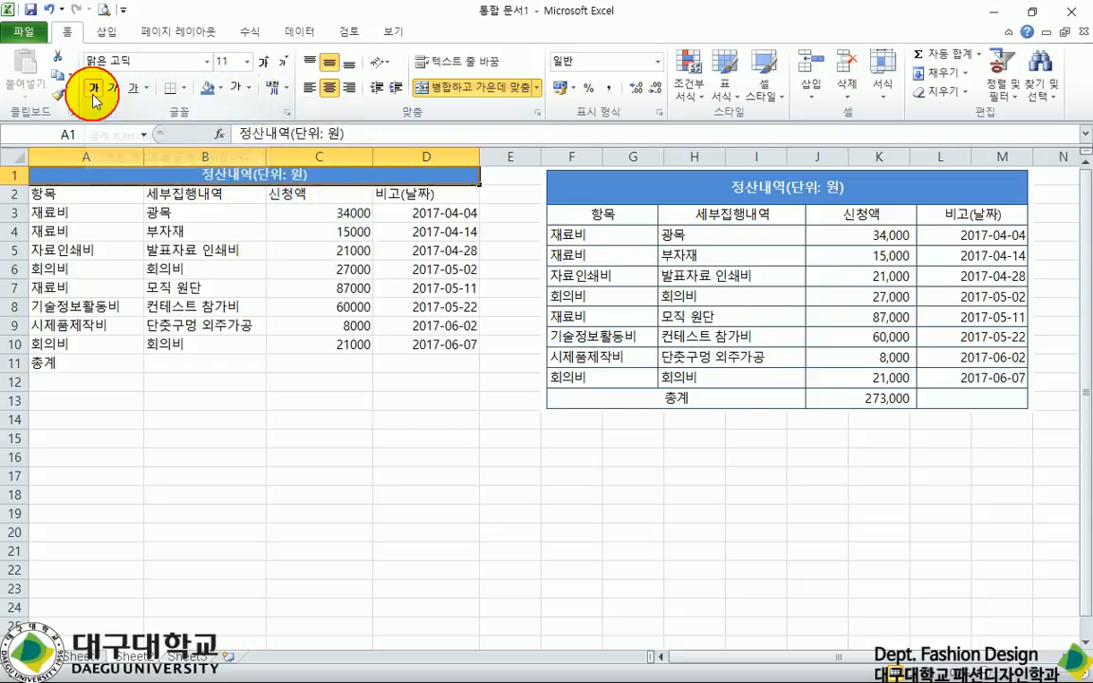
{"action": "left_click", "coordinate": [264, 61]}
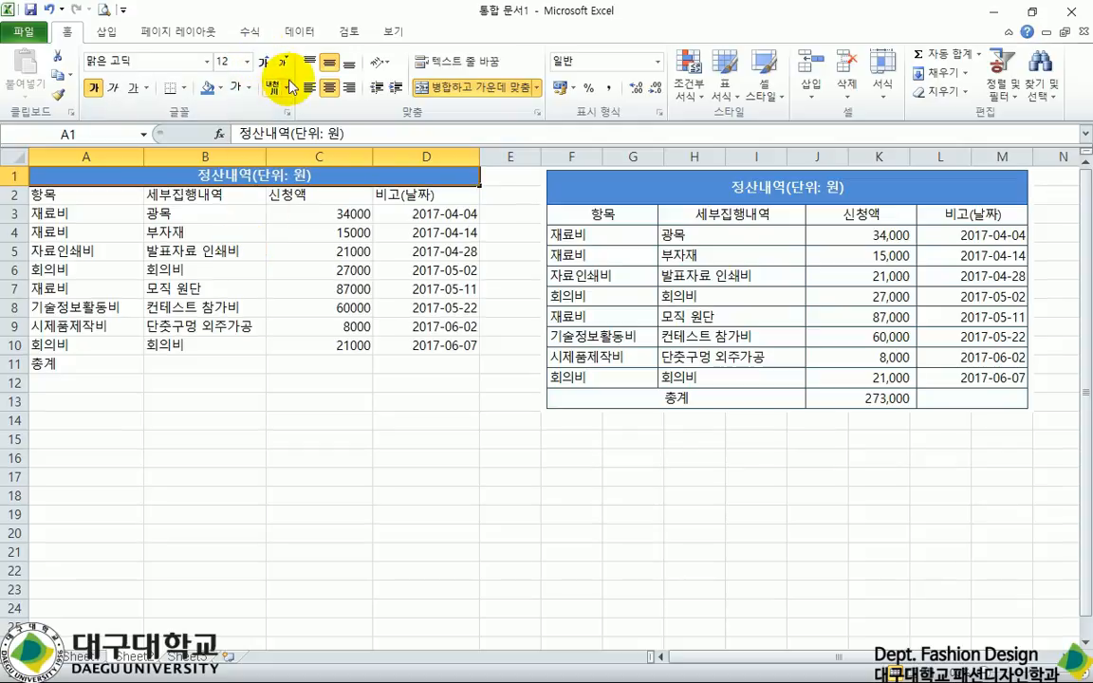
{"action": "left_click", "coordinate": [205, 251]}
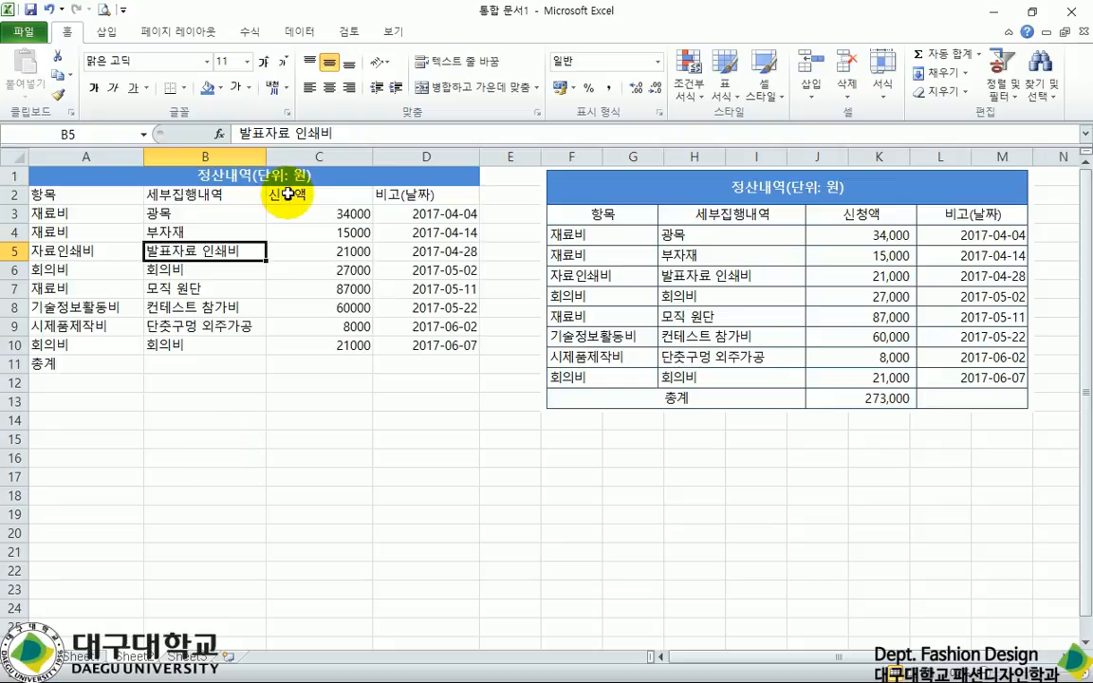
{"action": "left_click_drag", "start_coordinate": [273, 176], "coordinate": [262, 368]}
{"action": "left_click", "coordinate": [246, 175]}
{"action": "left_click_drag", "start_coordinate": [246, 174], "coordinate": [244, 358]}
{"action": "left_click", "coordinate": [327, 497]}
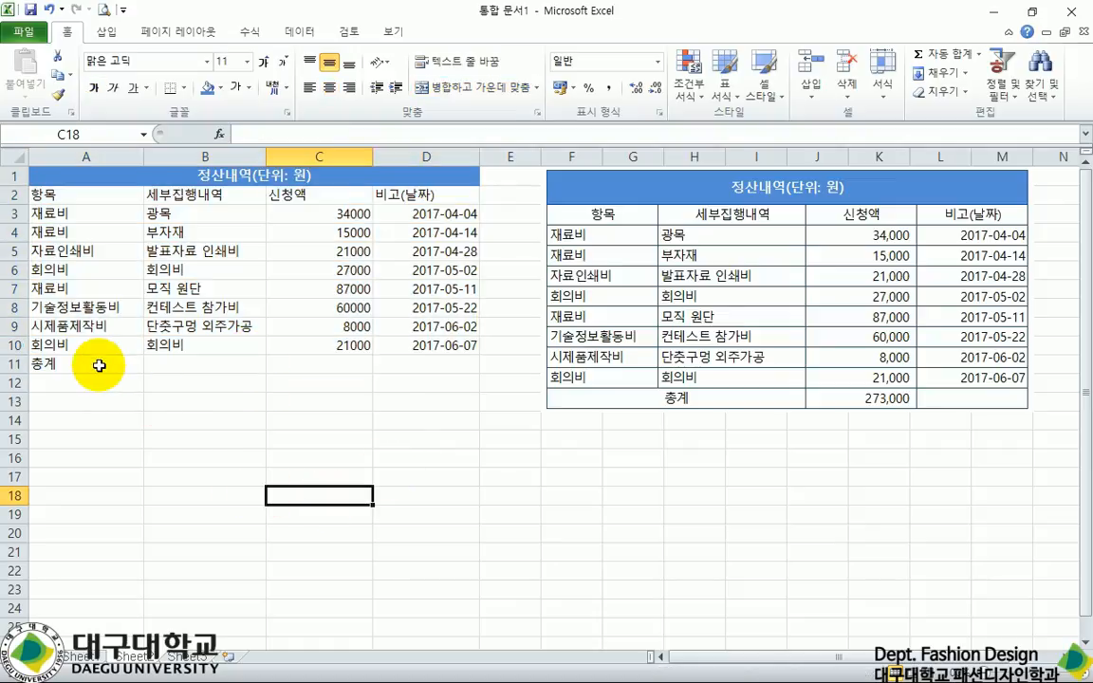
{"action": "left_click_drag", "start_coordinate": [98, 365], "coordinate": [434, 174]}
{"action": "left_click_drag", "start_coordinate": [53, 175], "coordinate": [348, 354]}
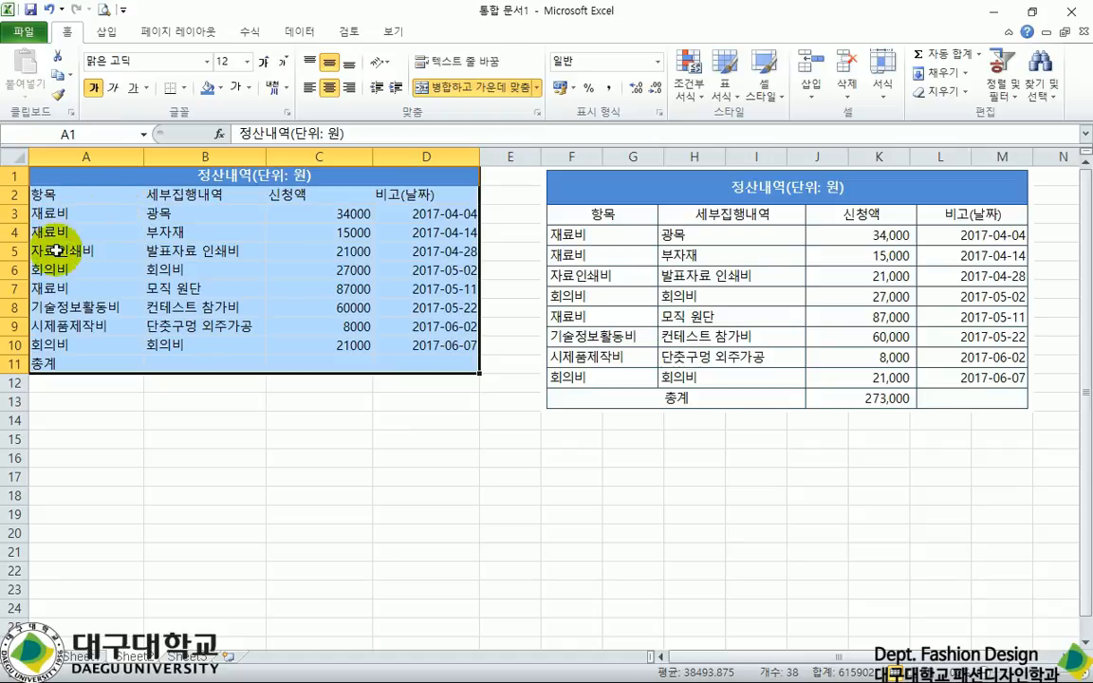
{"action": "left_click_drag", "start_coordinate": [70, 215], "coordinate": [435, 326]}
Open the cell format settings for the whole table A1:D11, look through the categories and bring up the border options.
{"action": "left_click_drag", "start_coordinate": [85, 174], "coordinate": [419, 366]}
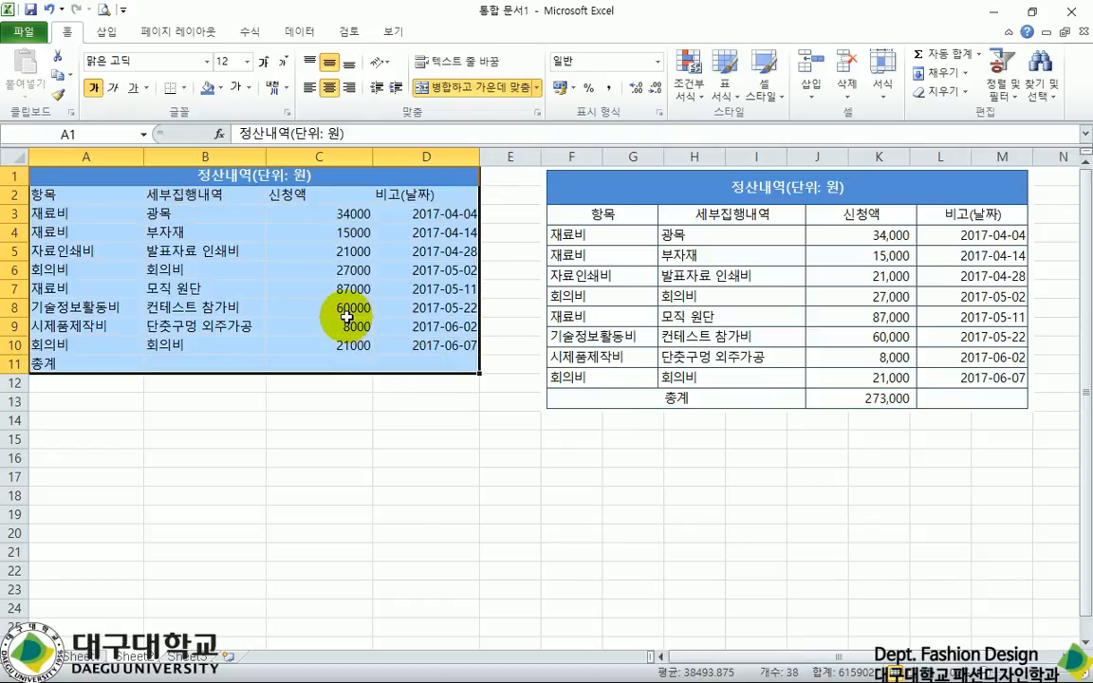
{"action": "right_click", "coordinate": [227, 229]}
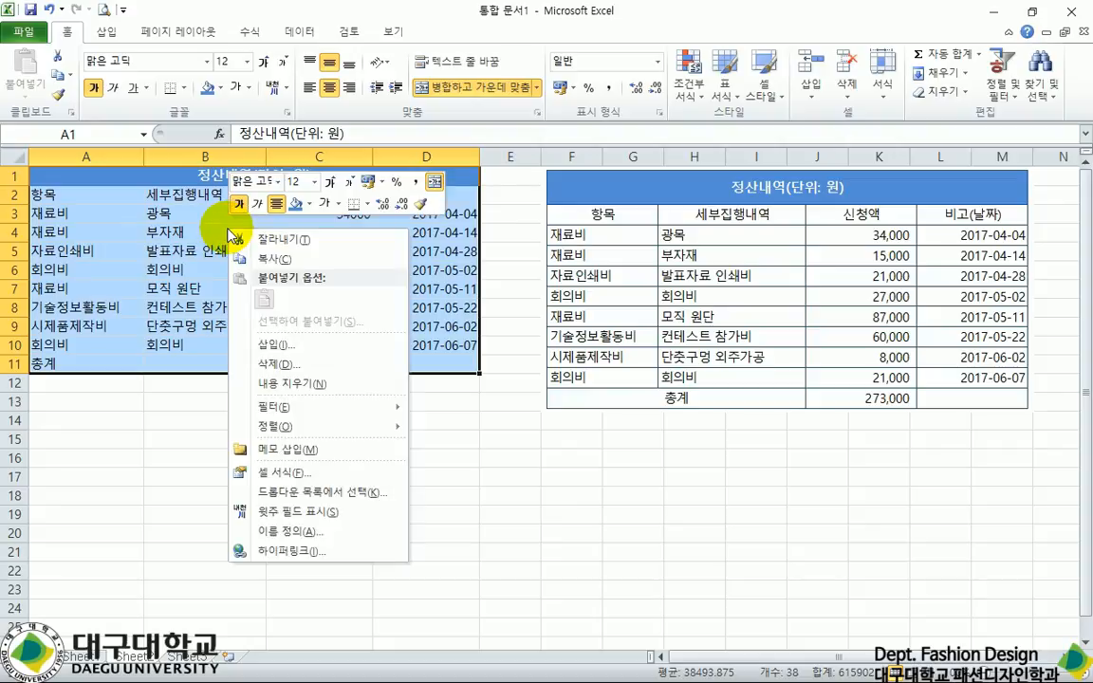
{"action": "left_click", "coordinate": [289, 481]}
{"action": "left_click_drag", "start_coordinate": [311, 296], "coordinate": [318, 210]}
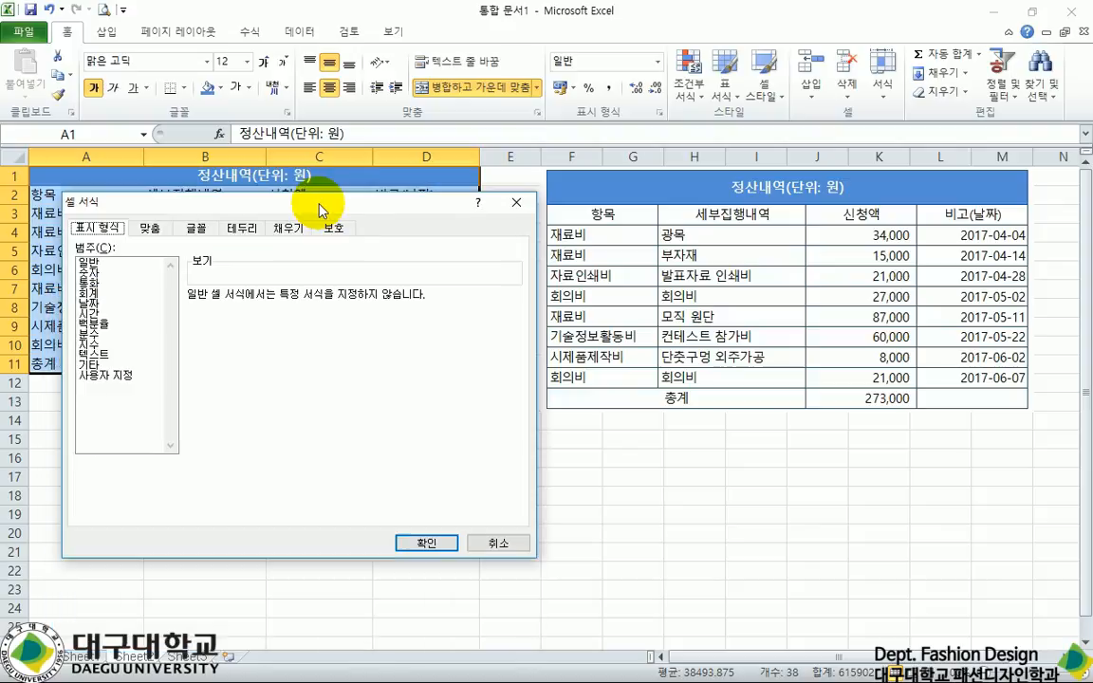
{"action": "left_click", "coordinate": [154, 230]}
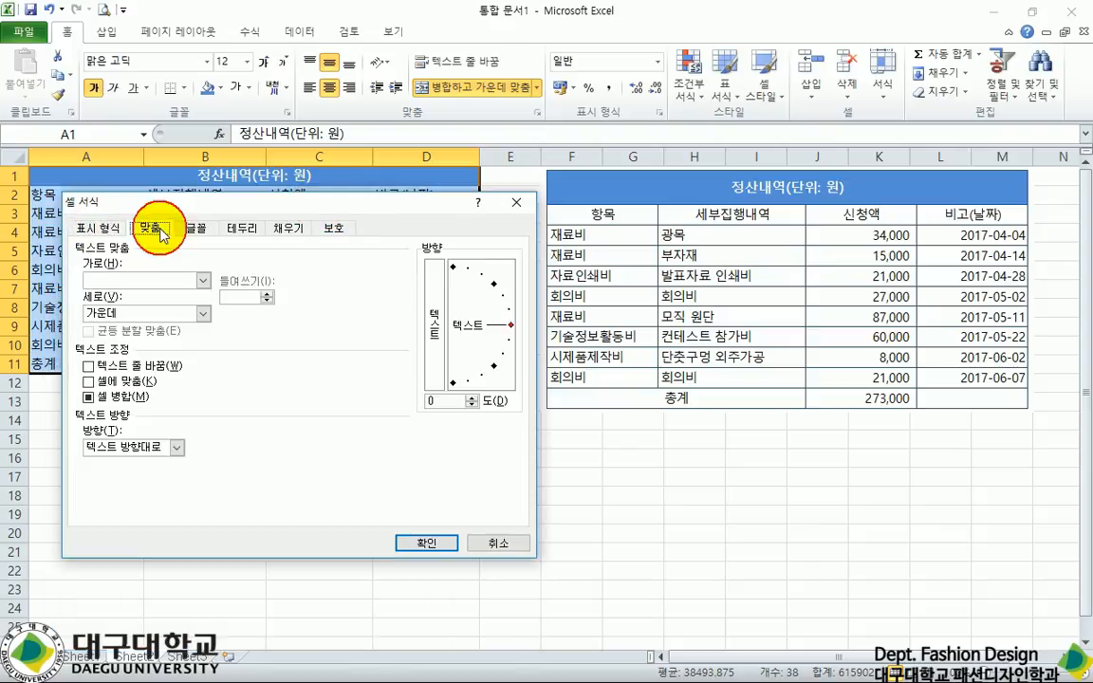
{"action": "left_click", "coordinate": [196, 229]}
{"action": "left_click", "coordinate": [242, 229]}
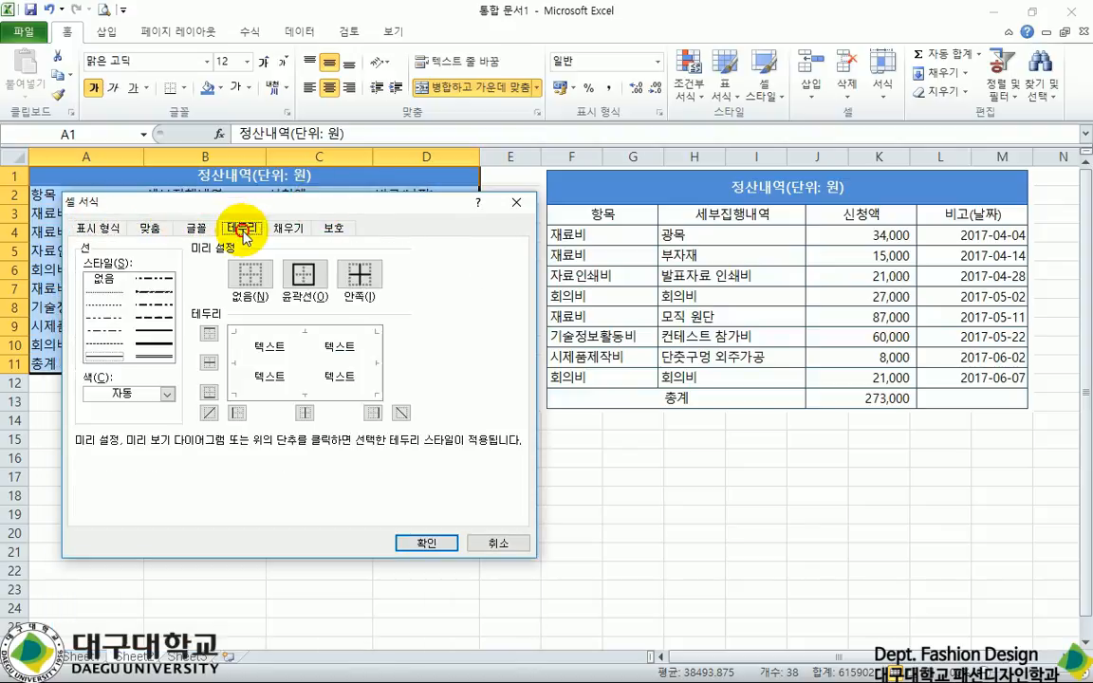
{"action": "left_click", "coordinate": [287, 228]}
{"action": "left_click", "coordinate": [333, 227]}
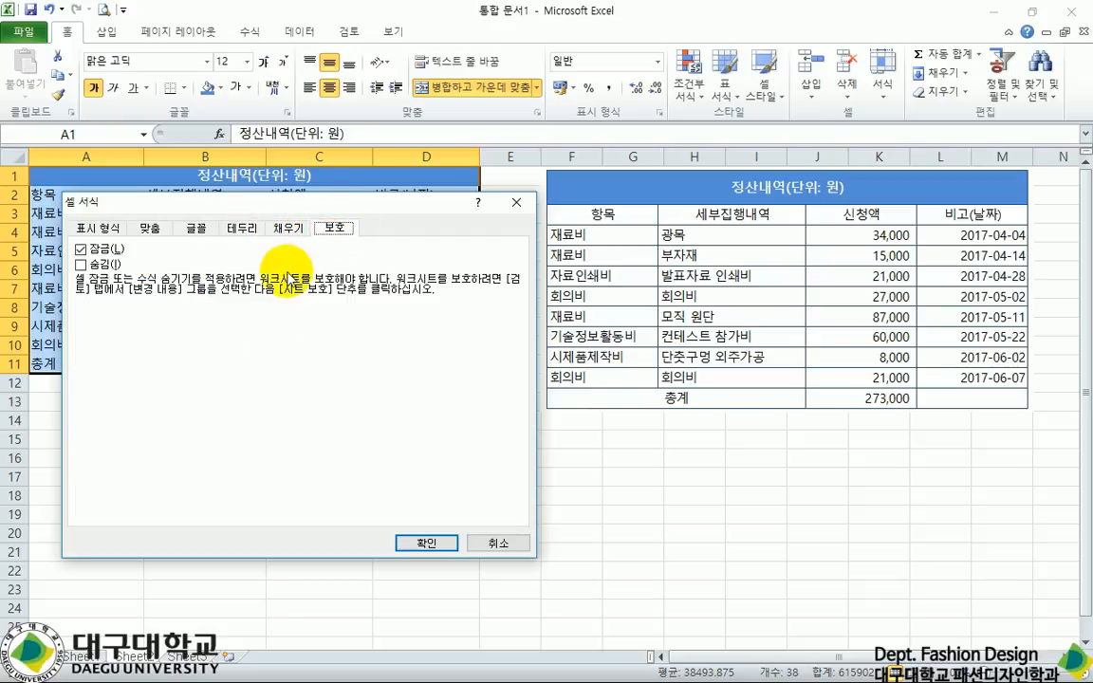
{"action": "left_click", "coordinate": [240, 229]}
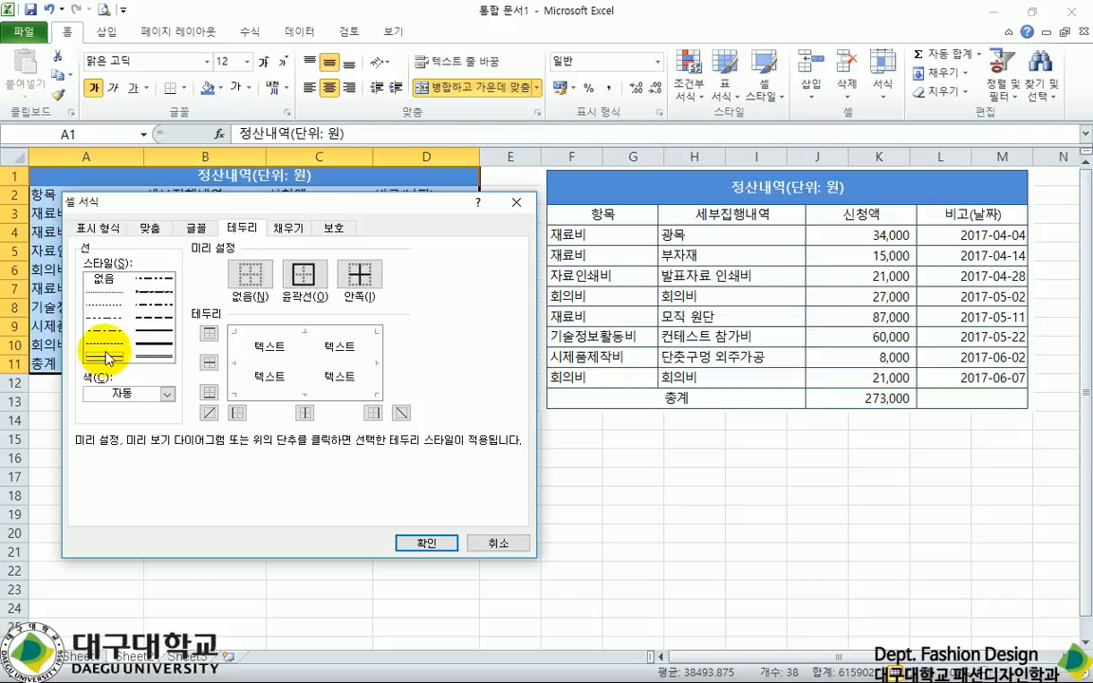
Apply thin dark blue outline and inside borders to the table A1:D11.
{"action": "left_click", "coordinate": [166, 393]}
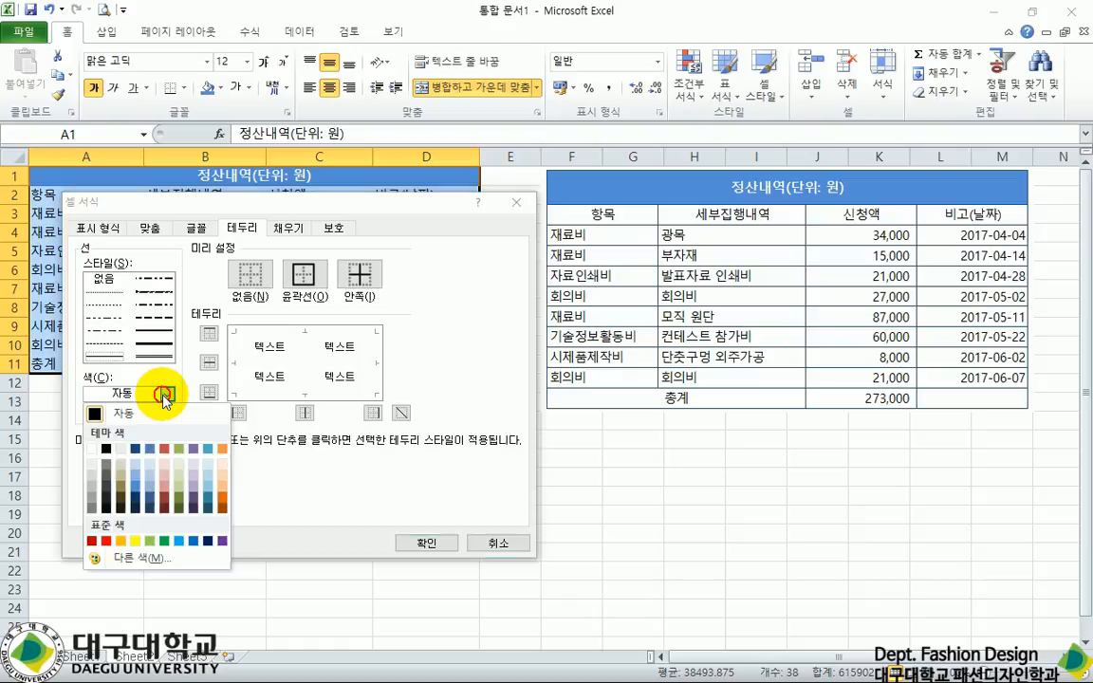
{"action": "left_click", "coordinate": [134, 450]}
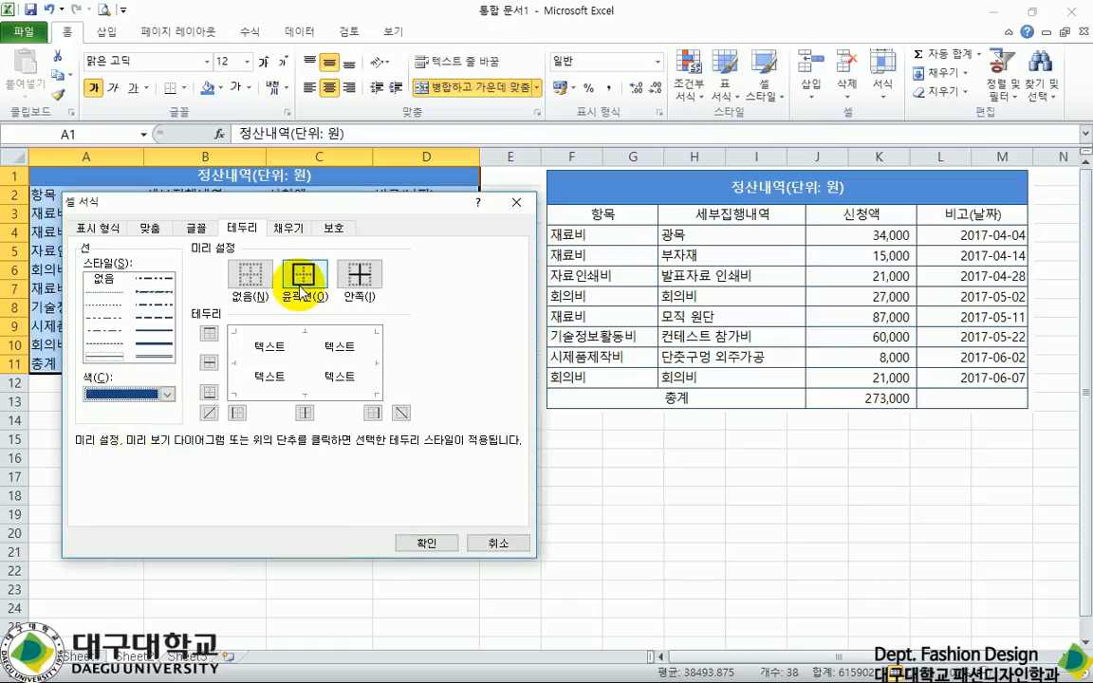
{"action": "left_click_drag", "start_coordinate": [304, 204], "coordinate": [392, 235]}
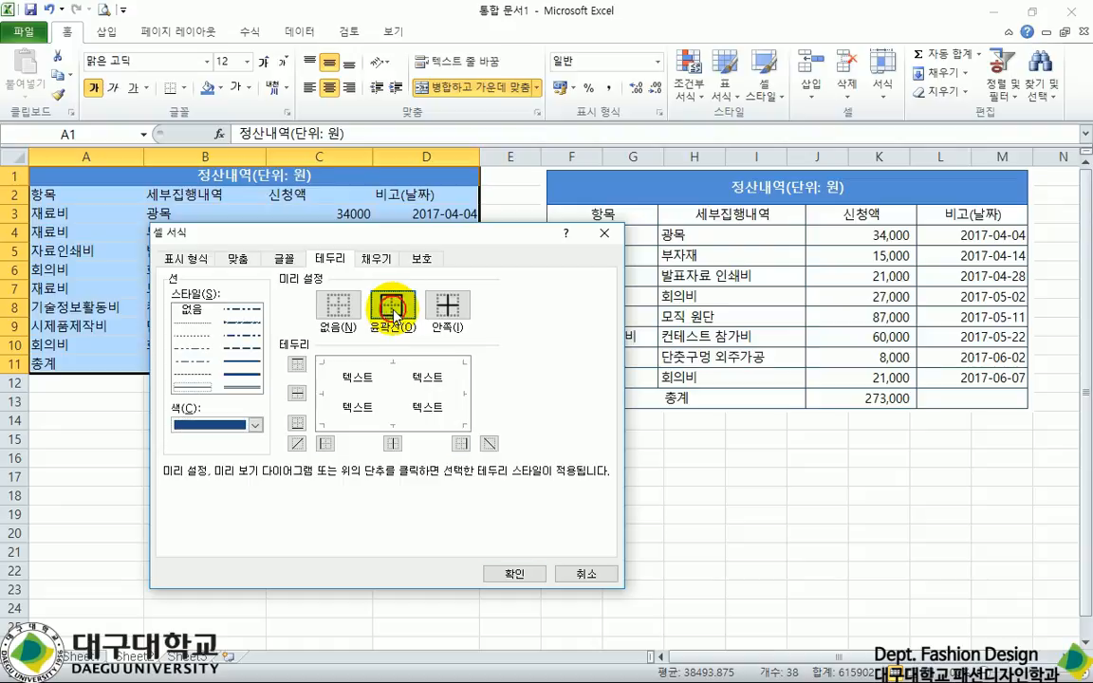
{"action": "left_click", "coordinate": [395, 314]}
{"action": "left_click", "coordinate": [446, 304]}
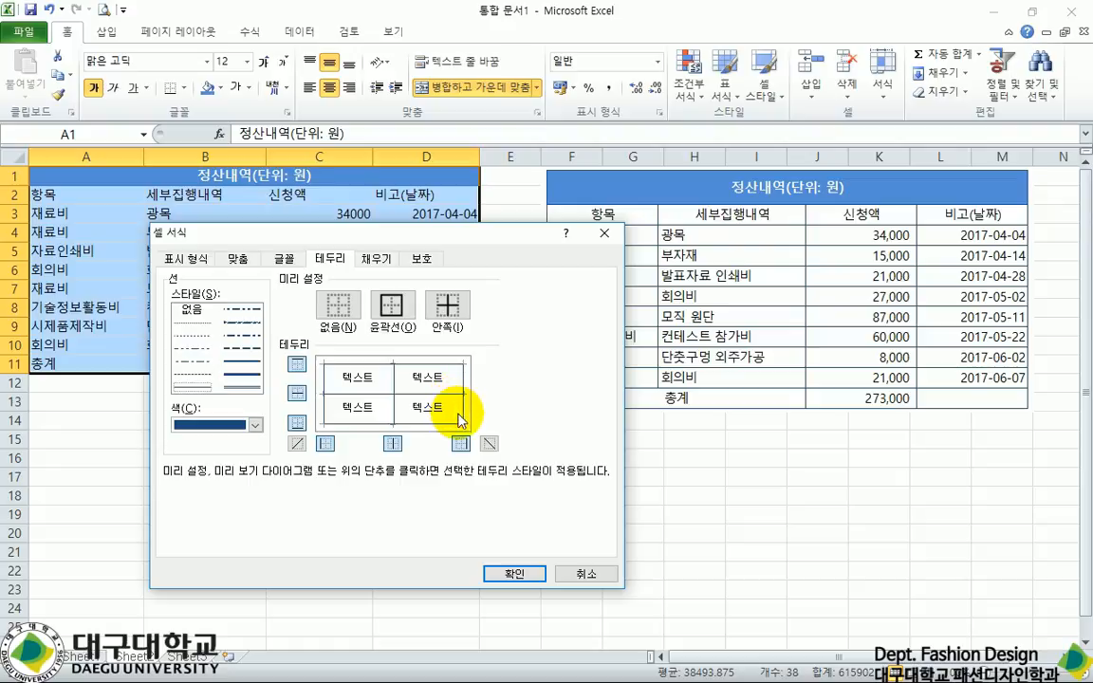
{"action": "left_click", "coordinate": [502, 574]}
{"action": "left_click", "coordinate": [279, 418]}
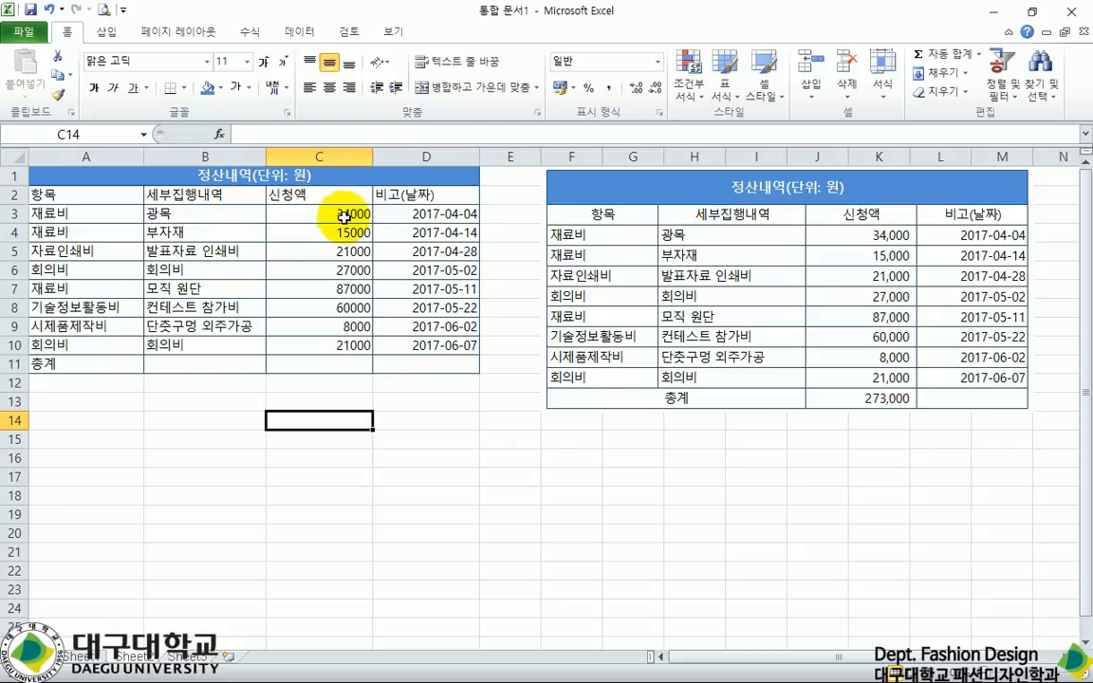
{"action": "left_click_drag", "start_coordinate": [349, 214], "coordinate": [332, 347]}
{"action": "left_click", "coordinate": [318, 367]}
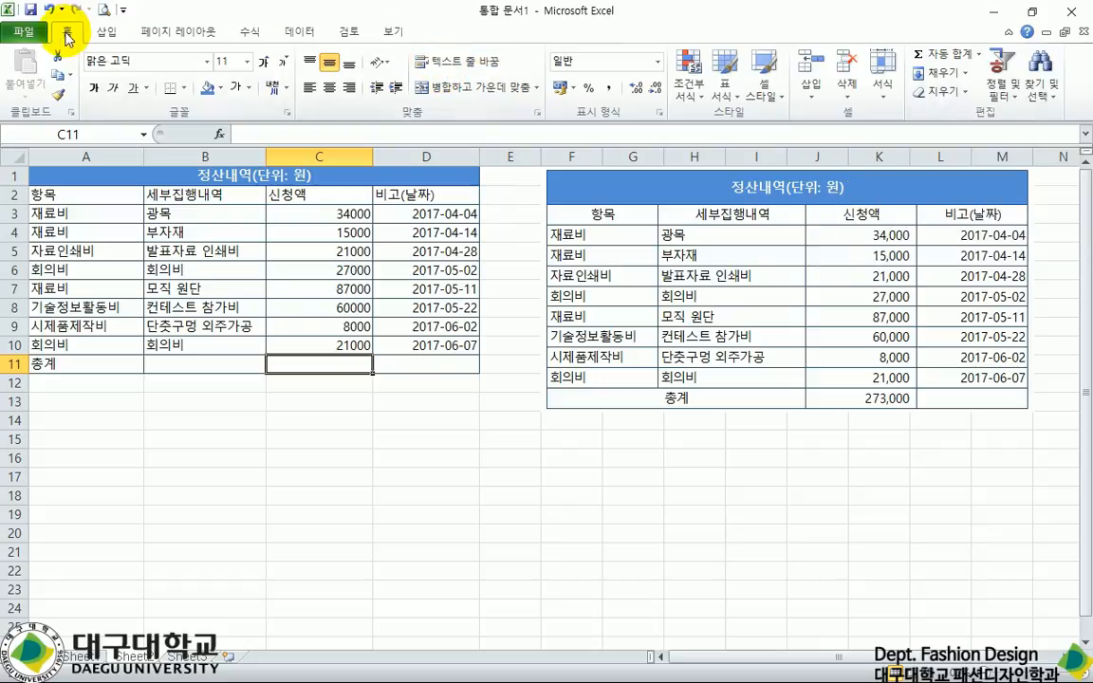
{"action": "left_click", "coordinate": [979, 55]}
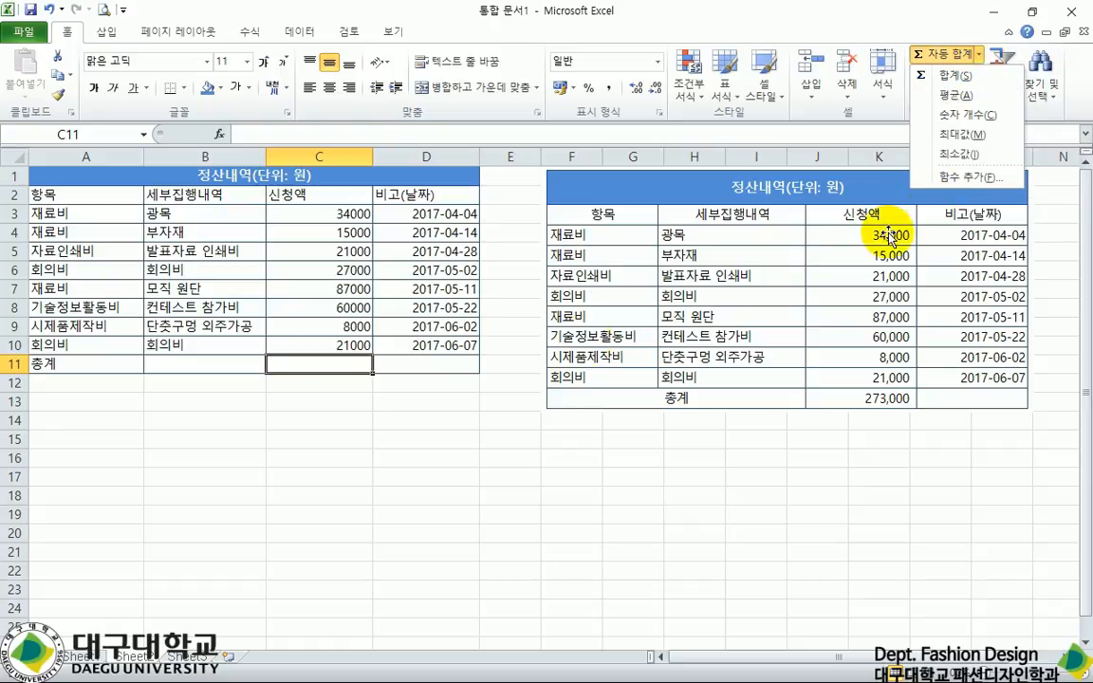
{"action": "left_click", "coordinate": [404, 420]}
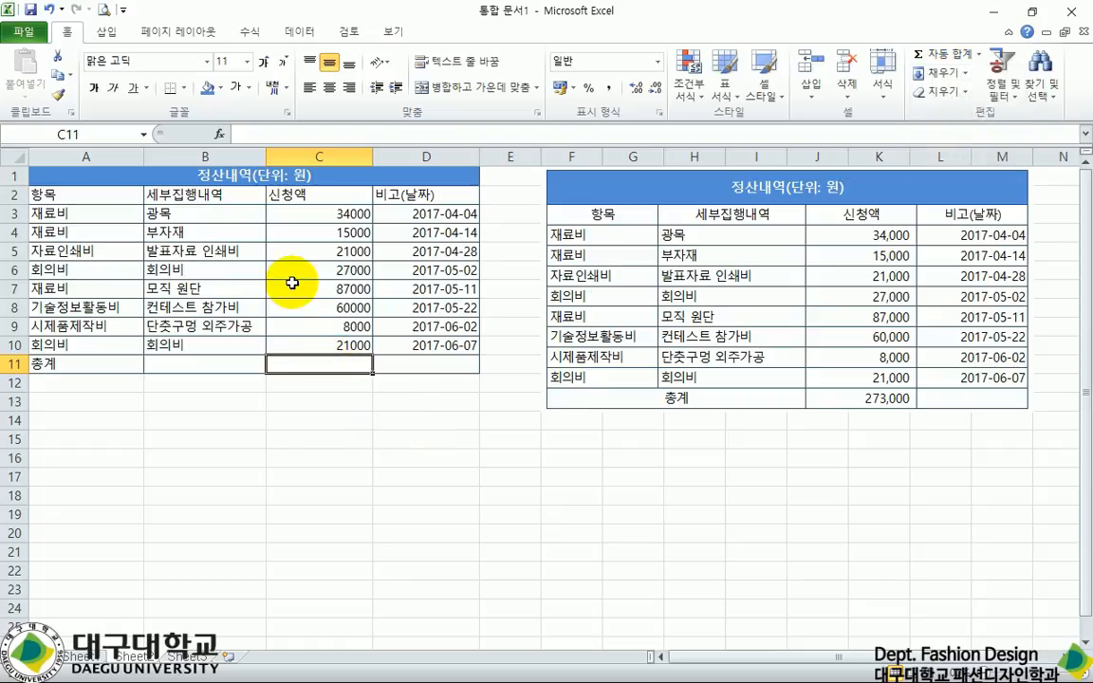
{"action": "left_click", "coordinate": [944, 62]}
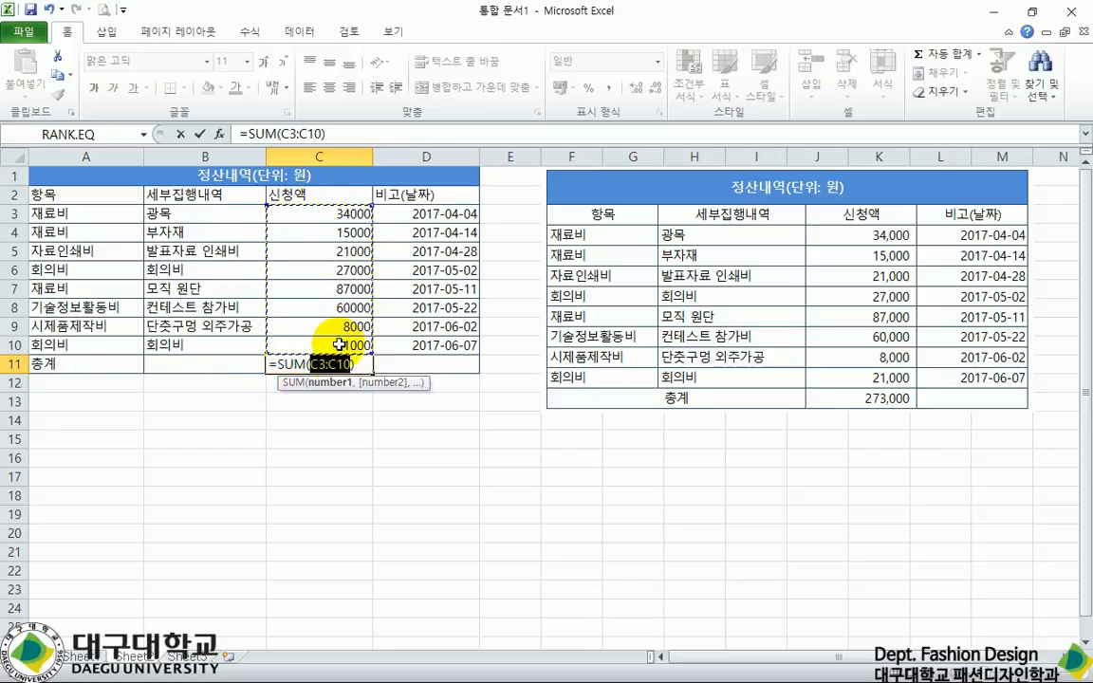
{"action": "key", "text": "Escape"}
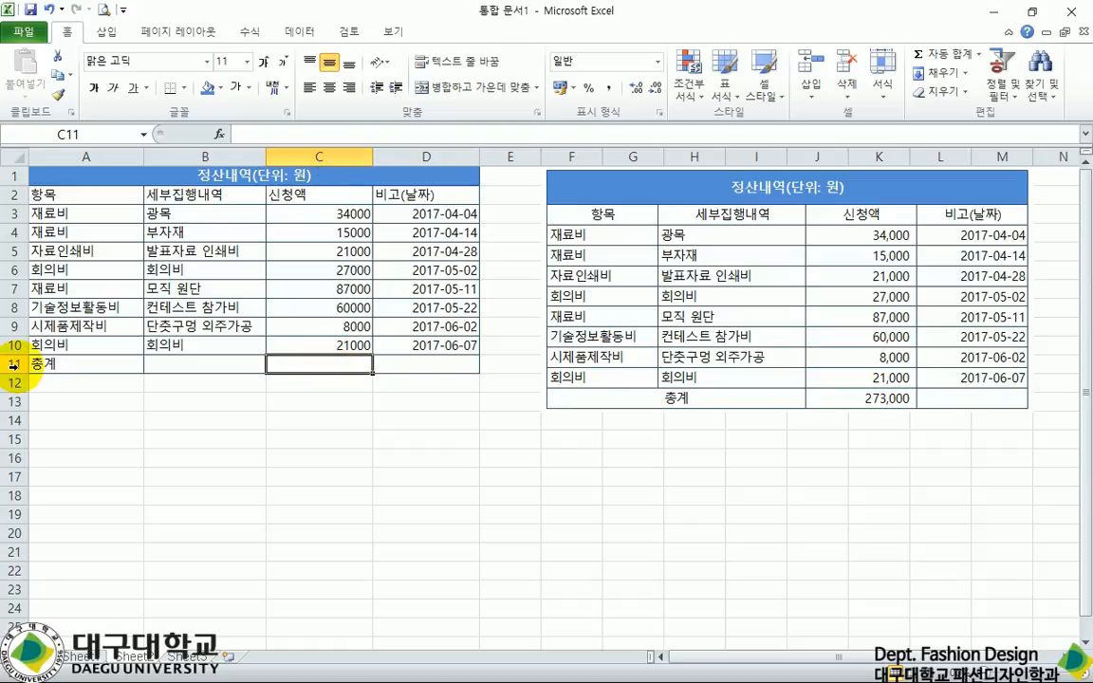
Total the requested amounts in cell C11 with AutoSum, using the range C3:C10.
{"action": "left_click", "coordinate": [944, 54]}
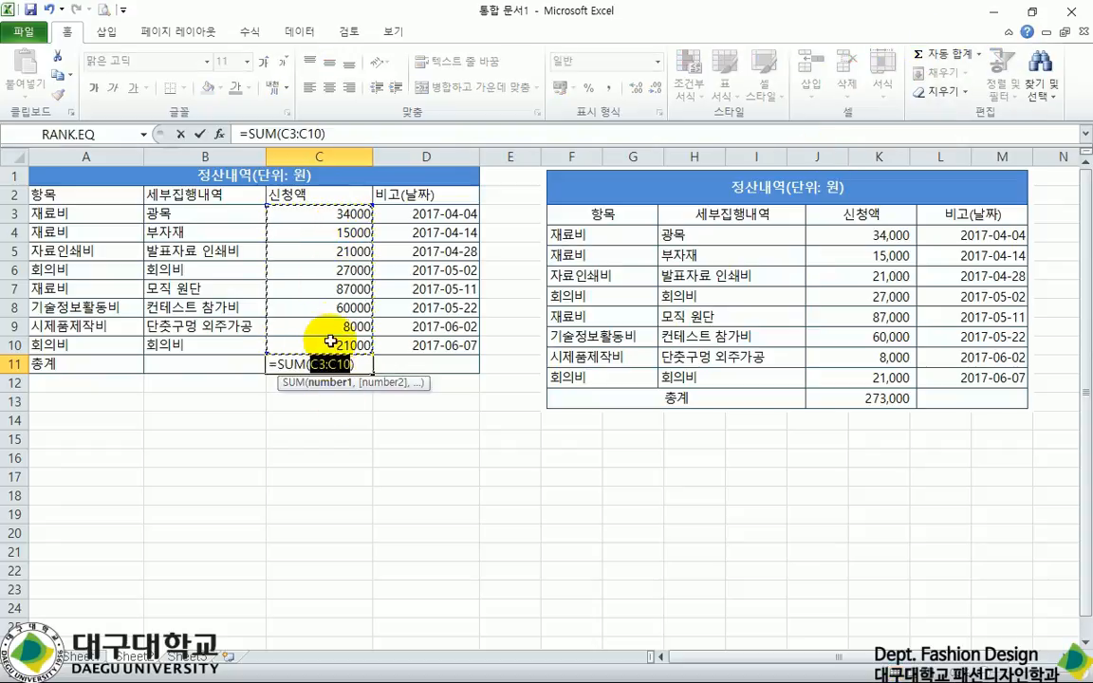
{"action": "left_click", "coordinate": [323, 213]}
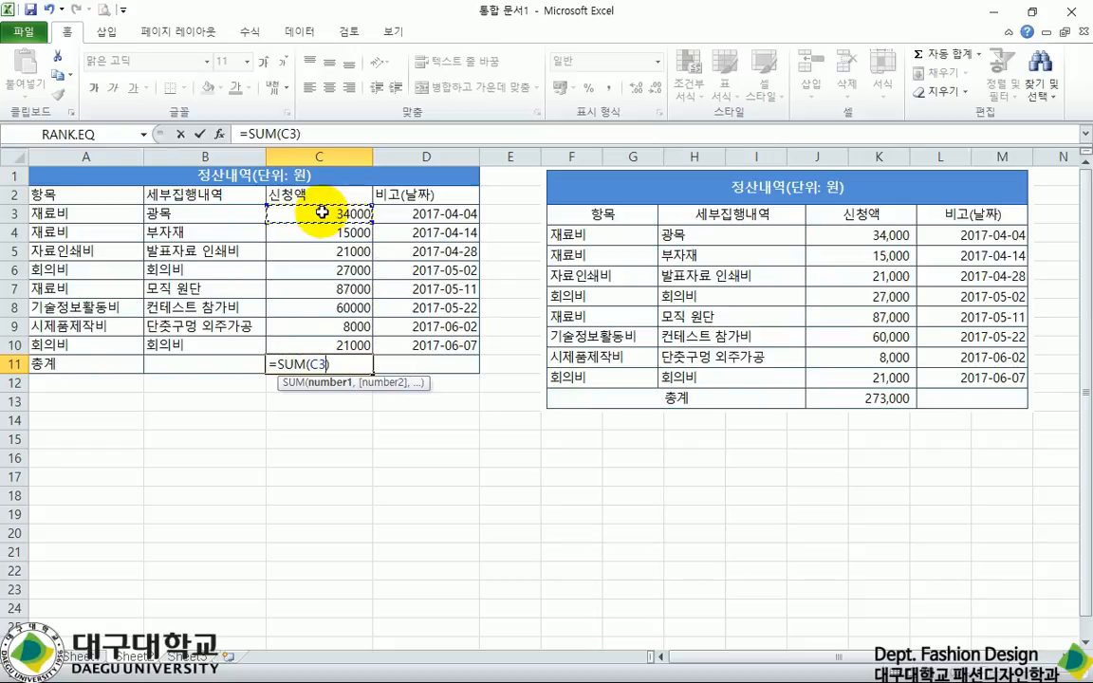
{"action": "left_click_drag", "start_coordinate": [322, 214], "coordinate": [325, 339]}
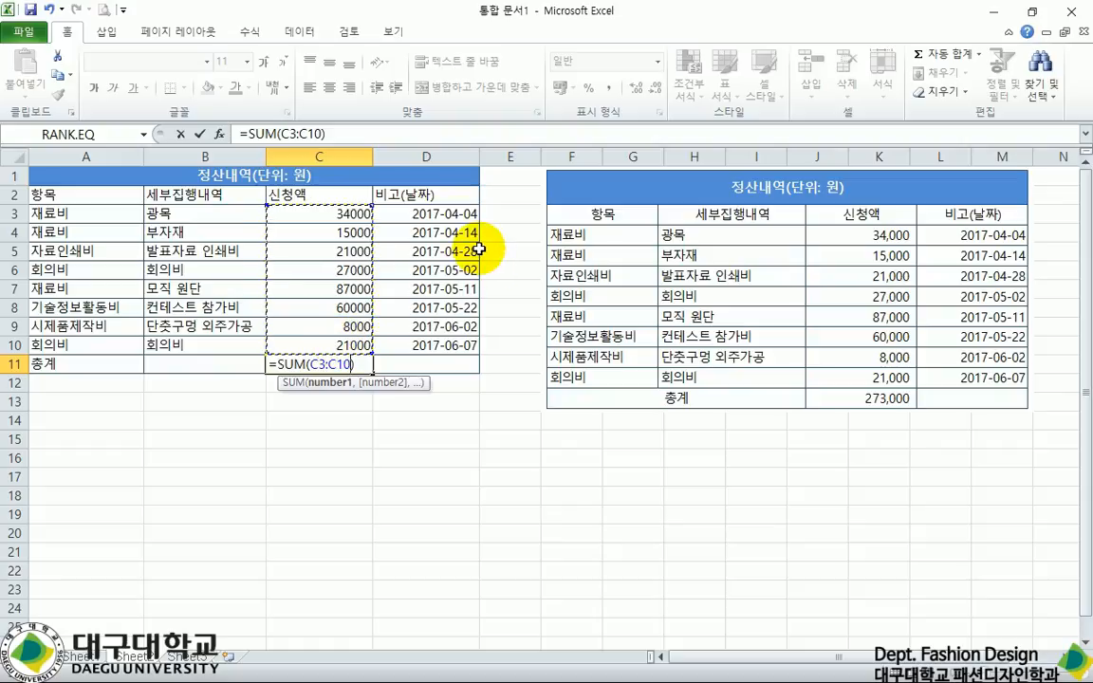
{"action": "key", "text": "Return"}
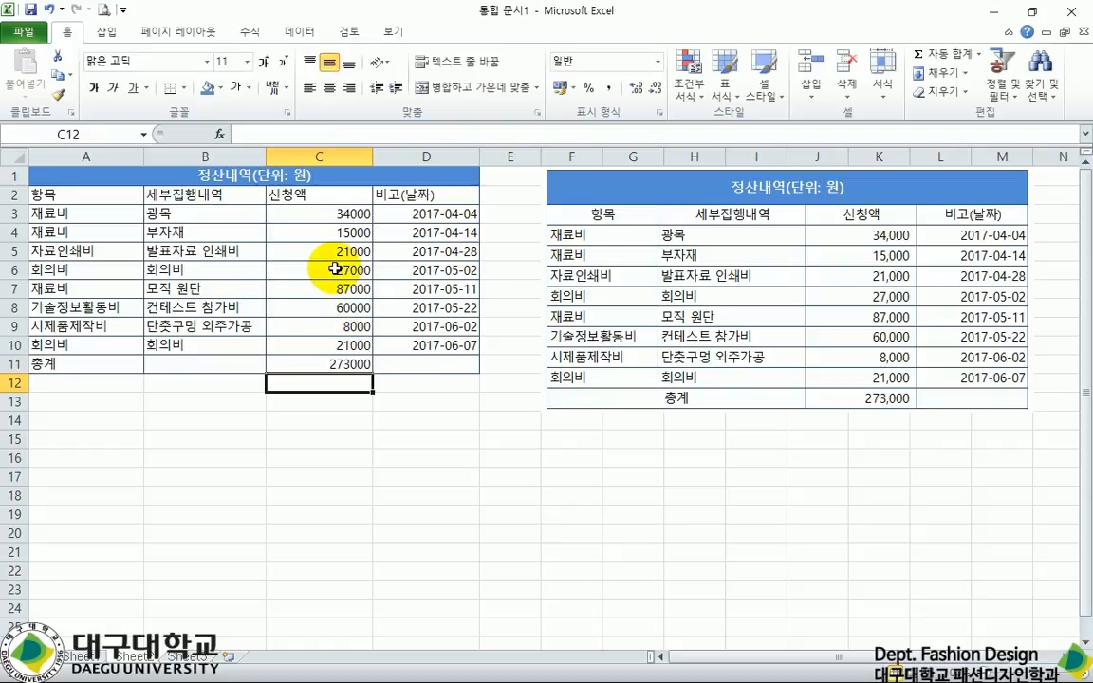
Try changing the amount in C3 to 36000, check the total in C11, and undo the change.
{"action": "left_click_drag", "start_coordinate": [369, 217], "coordinate": [344, 364]}
{"action": "left_click", "coordinate": [344, 366]}
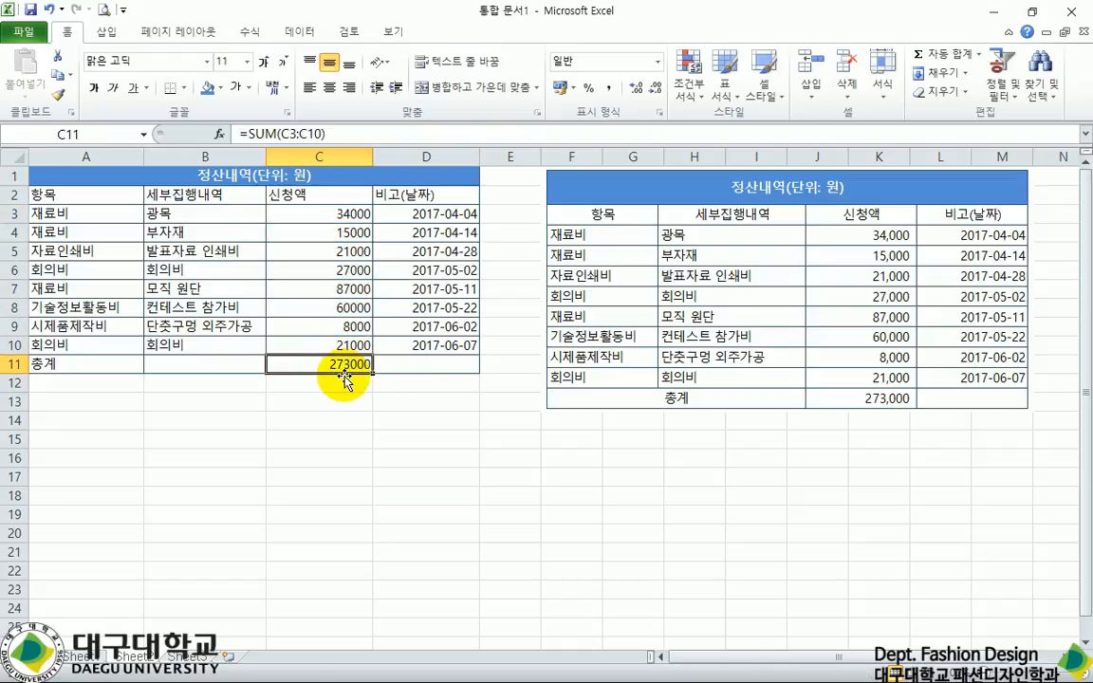
{"action": "left_click", "coordinate": [356, 215]}
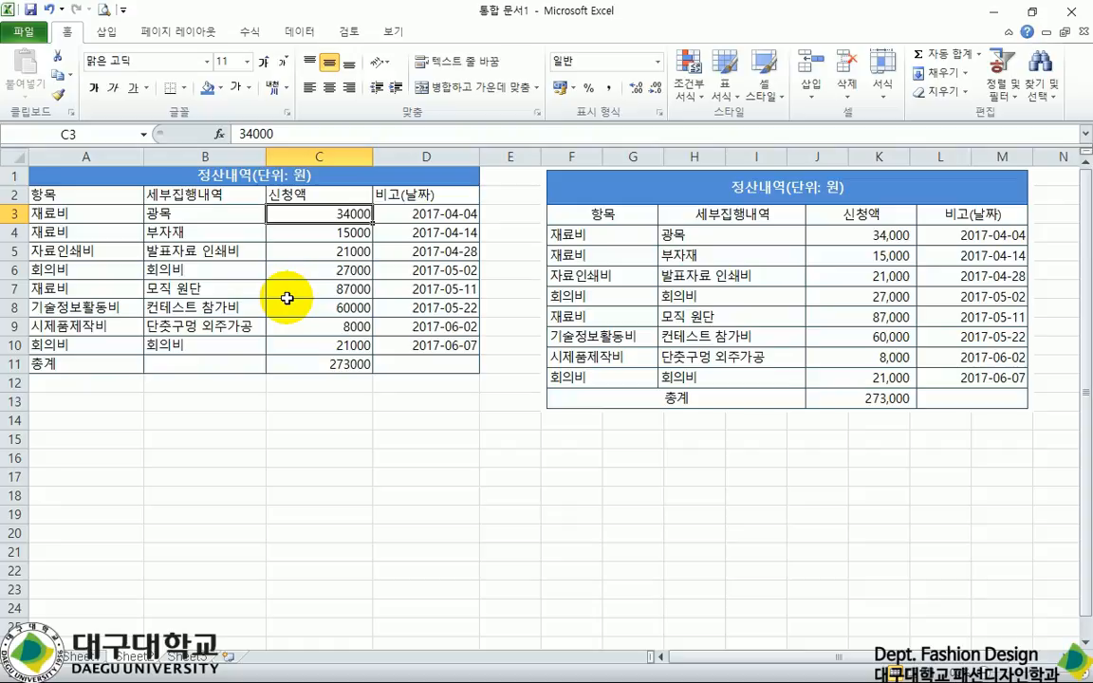
{"action": "type", "text": "3"}
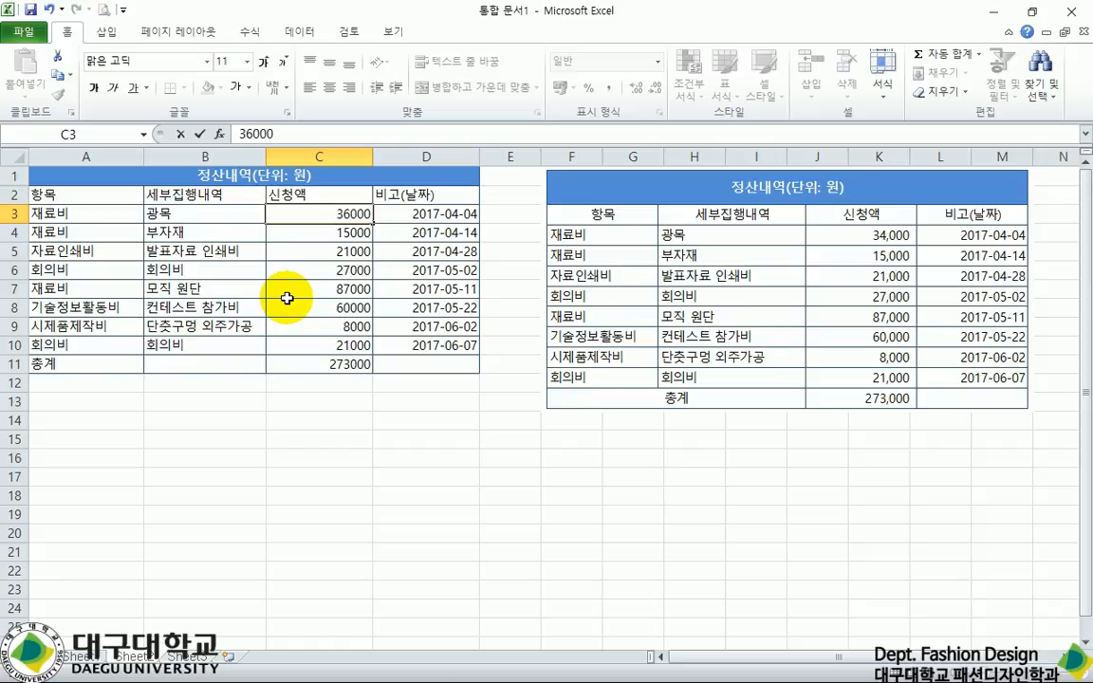
{"action": "key", "text": "Return"}
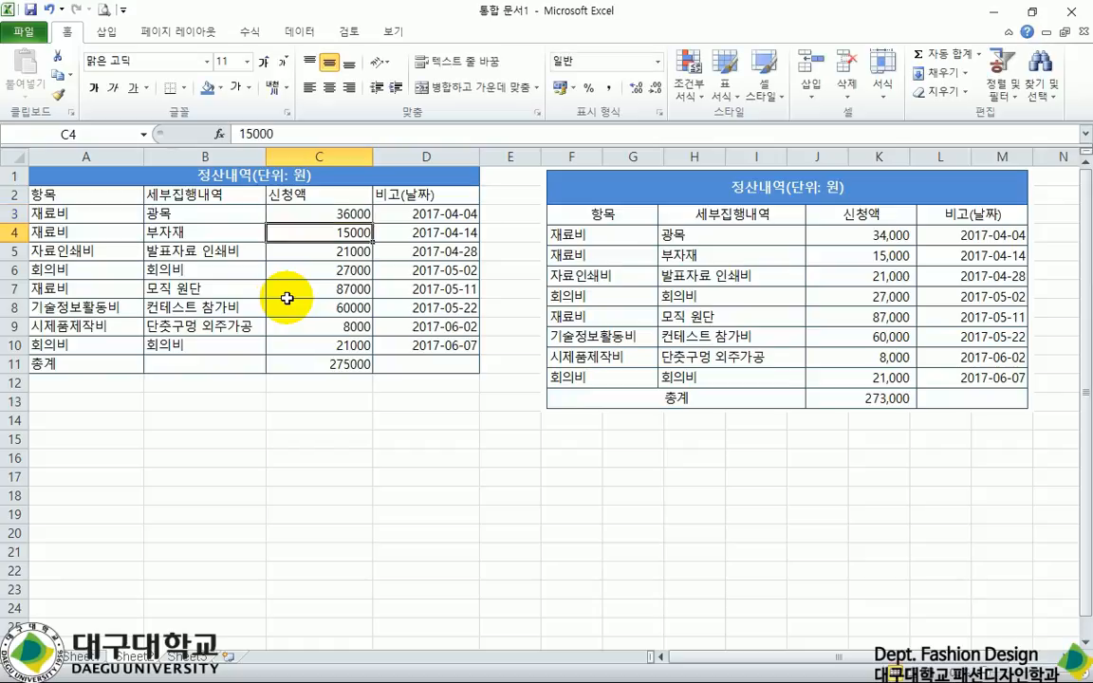
{"action": "left_click", "coordinate": [336, 363]}
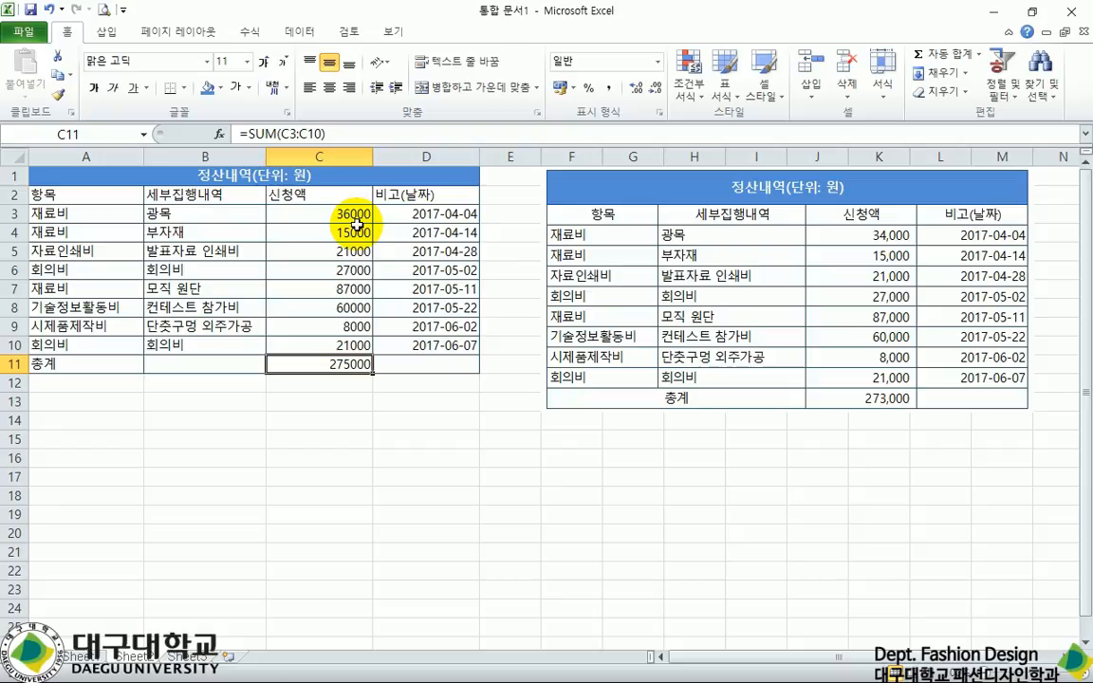
{"action": "key", "text": "ctrl+z"}
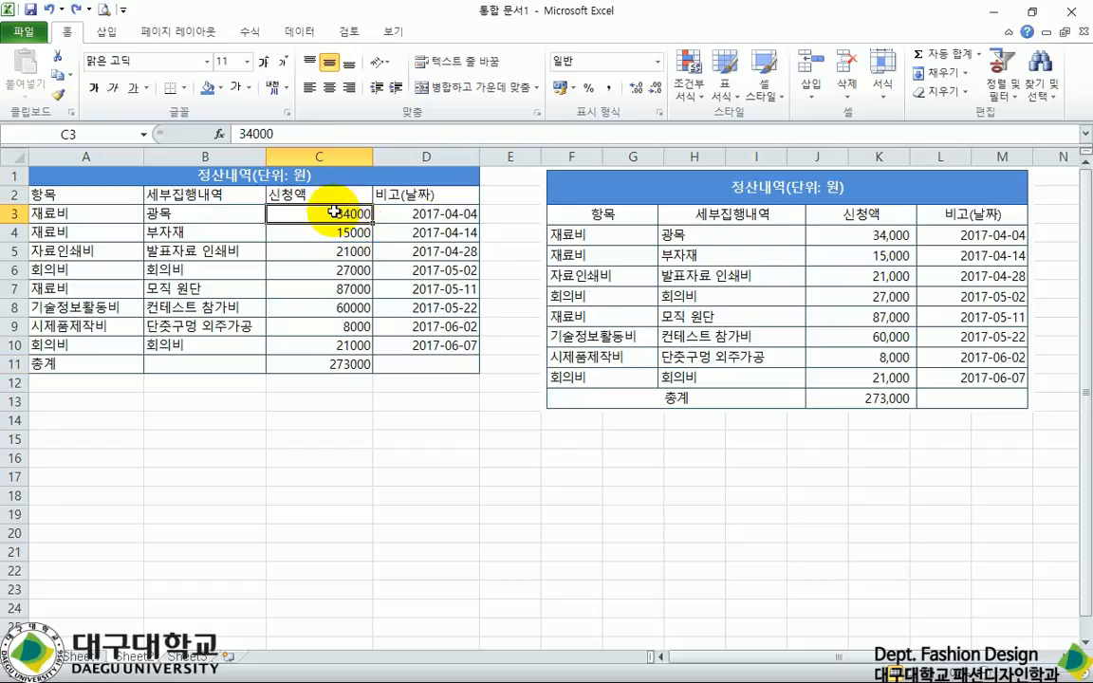
Open the number format settings for the amounts and total in C3:C11, keeping the dialog clear of the table.
{"action": "left_click", "coordinate": [859, 214]}
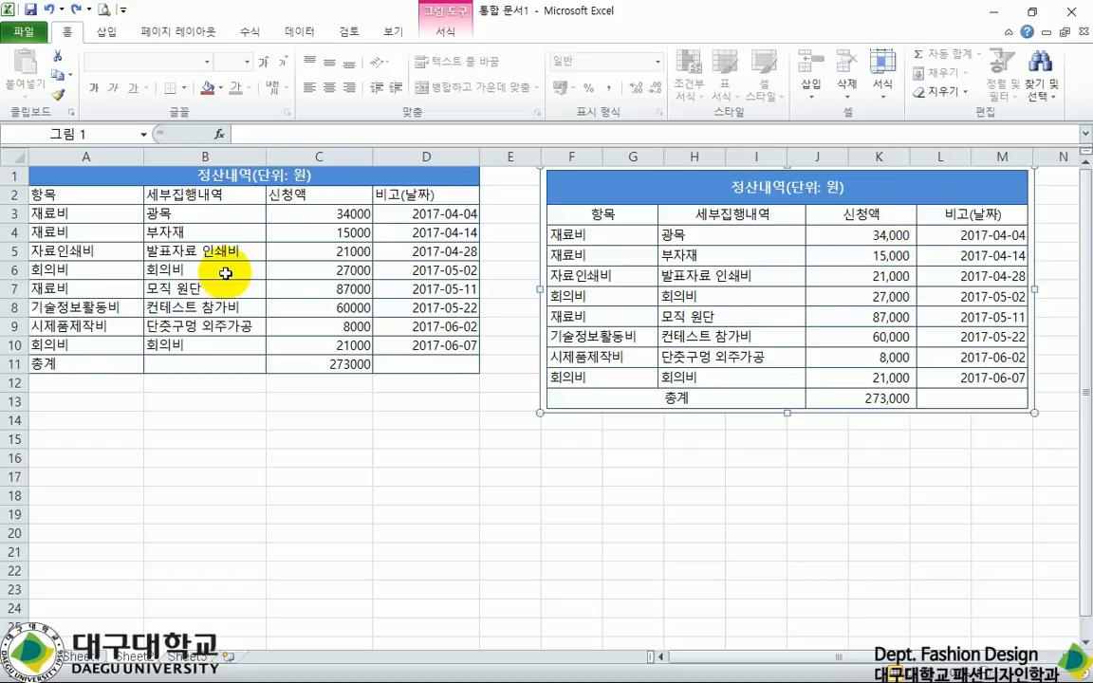
{"action": "left_click_drag", "start_coordinate": [319, 210], "coordinate": [339, 381]}
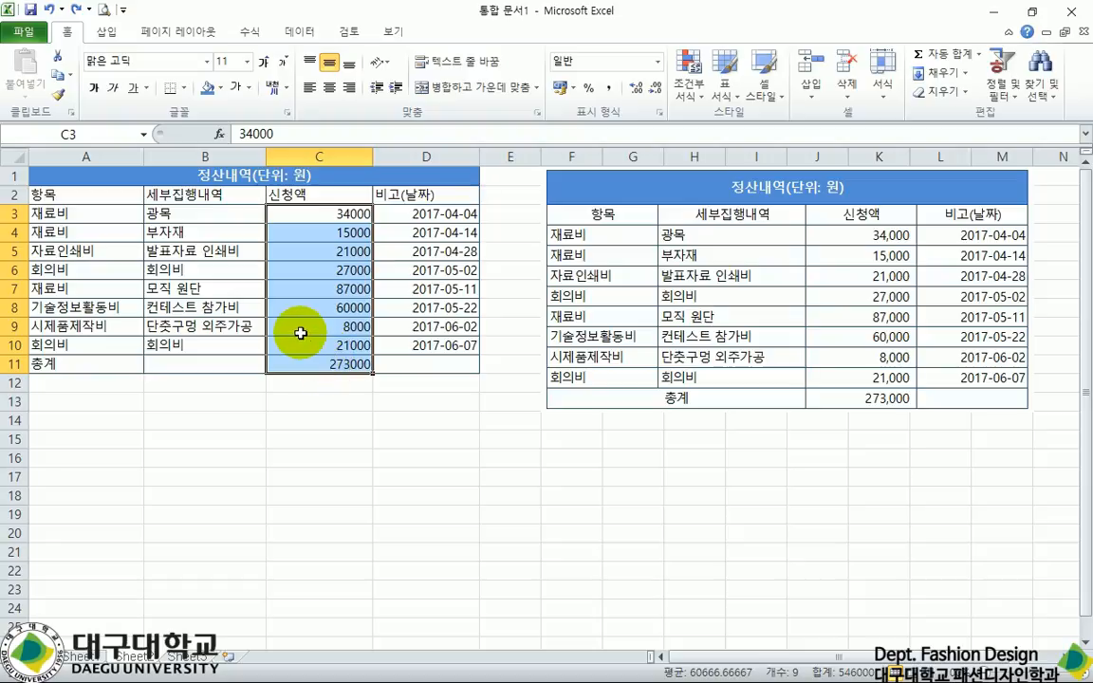
{"action": "right_click", "coordinate": [308, 237]}
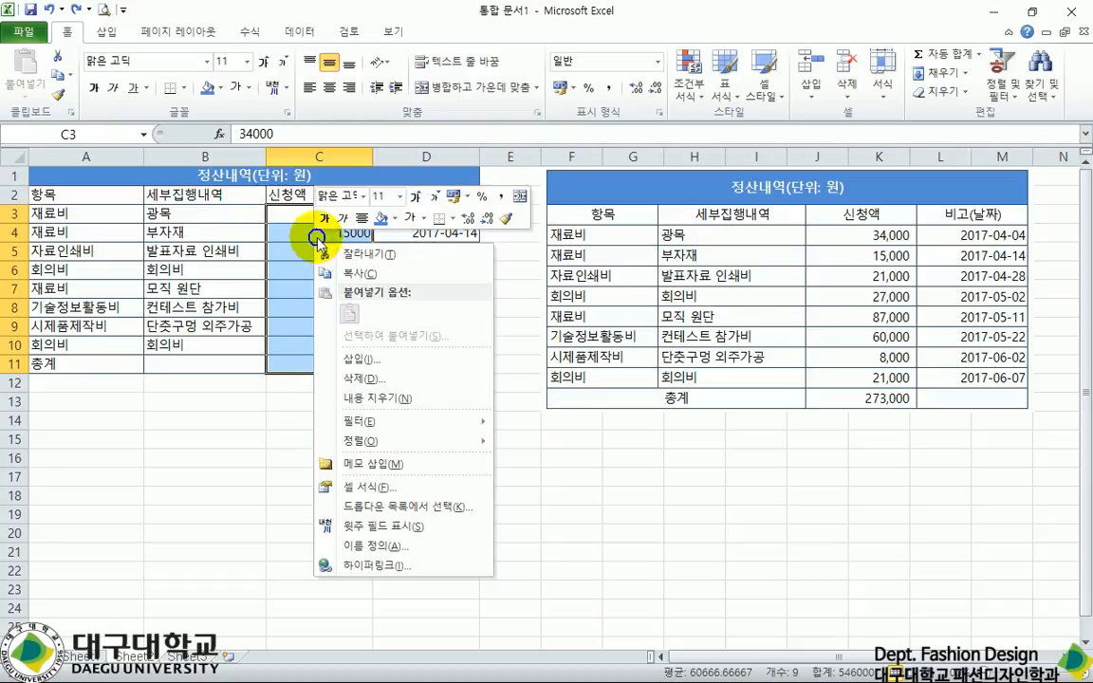
{"action": "left_click", "coordinate": [360, 486]}
{"action": "left_click_drag", "start_coordinate": [398, 308], "coordinate": [692, 195]}
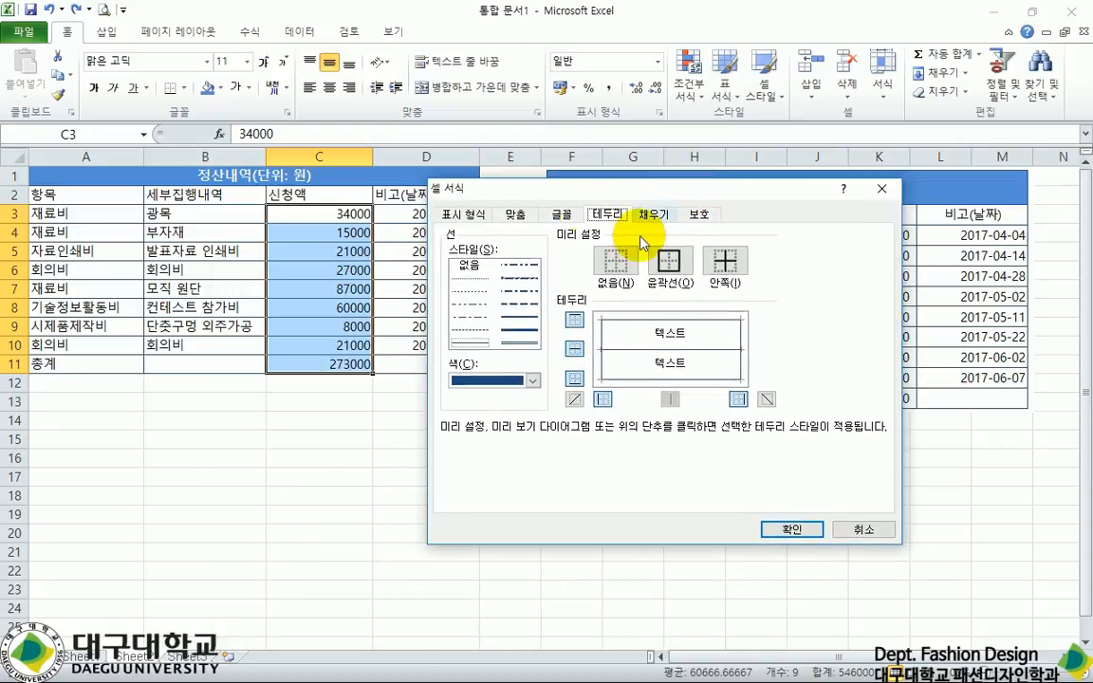
{"action": "left_click", "coordinate": [452, 217]}
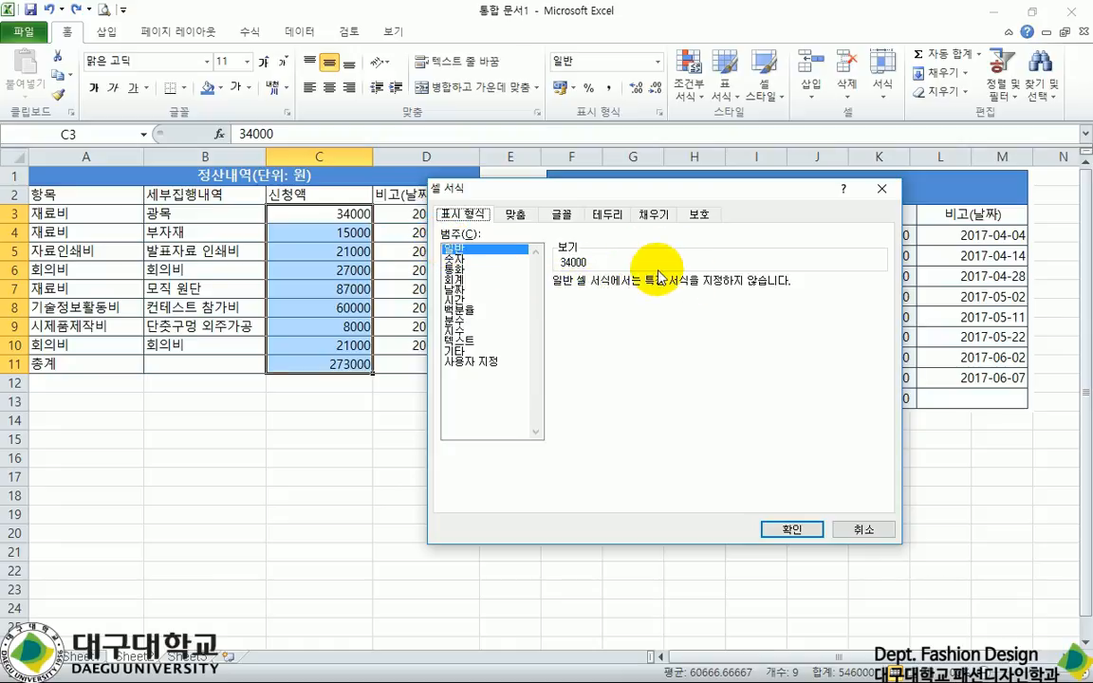
Compare the number, currency and accounting formats, and apply the Number format (숫자) with 0 decimals and a thousands separator to C3:C11.
{"action": "left_click", "coordinate": [456, 258]}
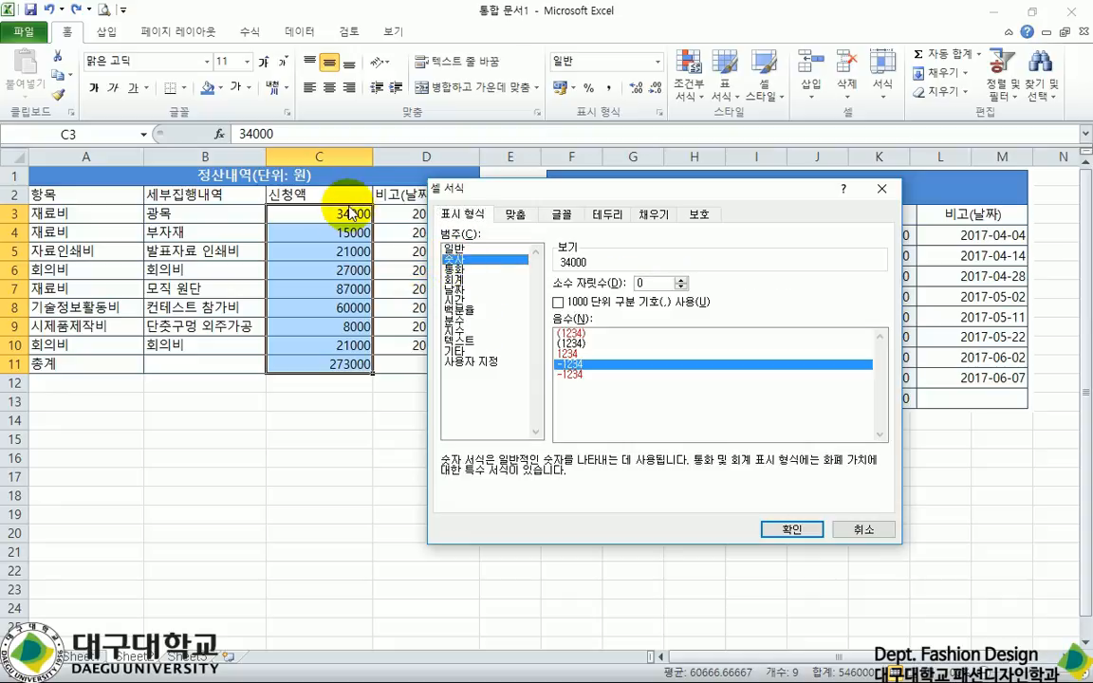
{"action": "left_click", "coordinate": [459, 270]}
{"action": "left_click", "coordinate": [458, 280]}
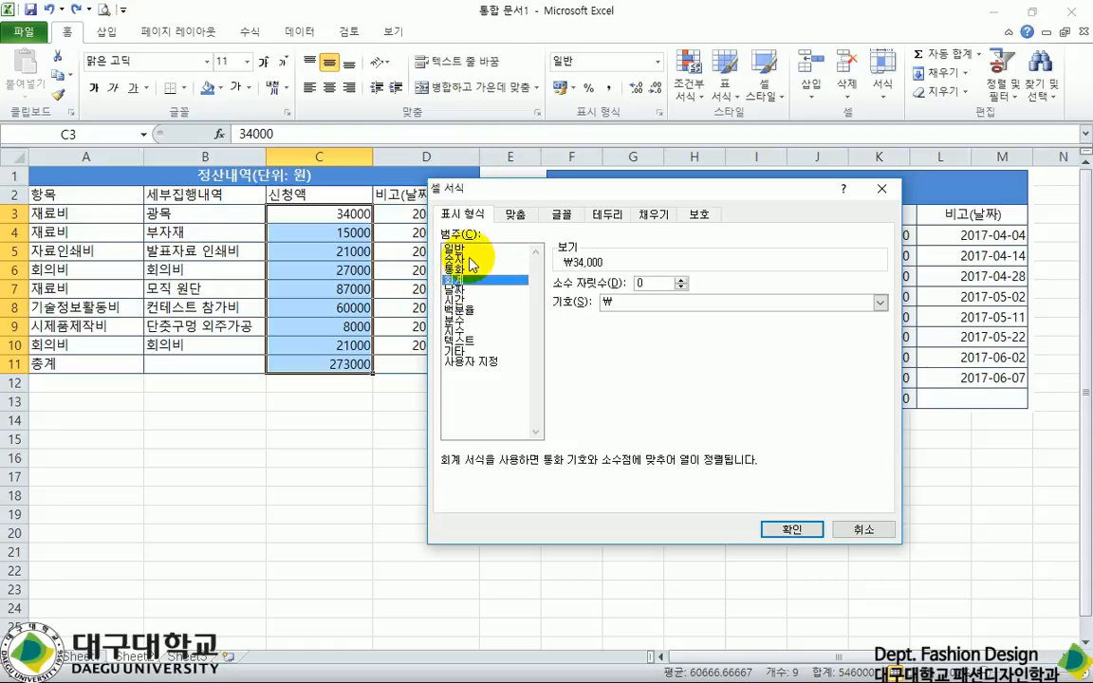
{"action": "left_click", "coordinate": [462, 259]}
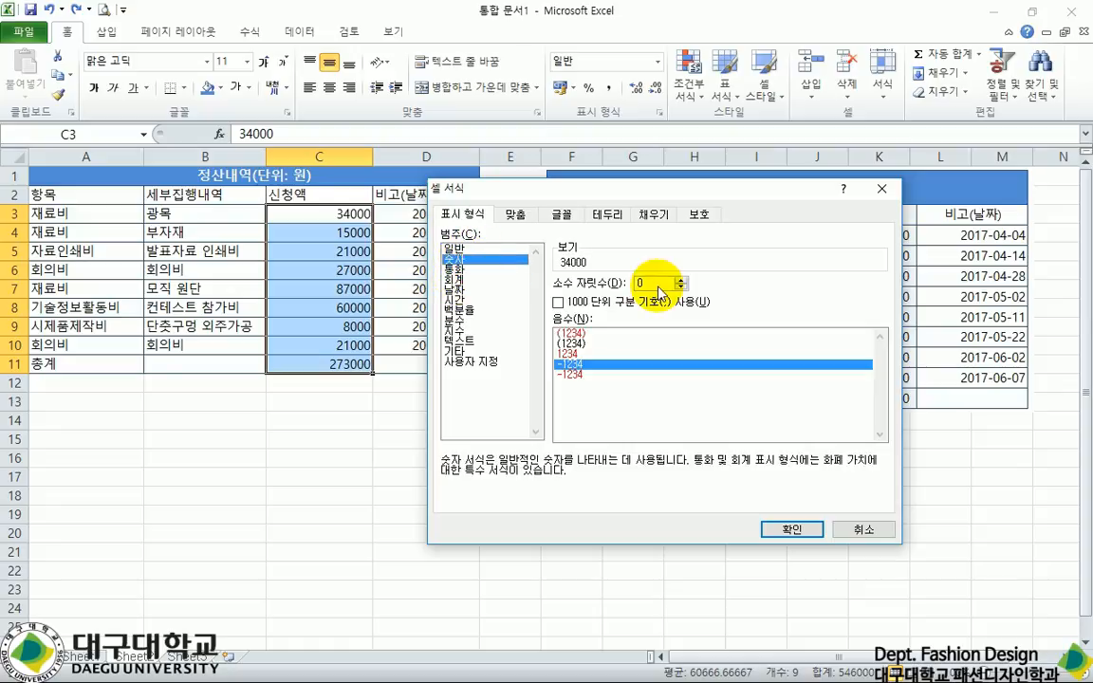
{"action": "left_click", "coordinate": [599, 302]}
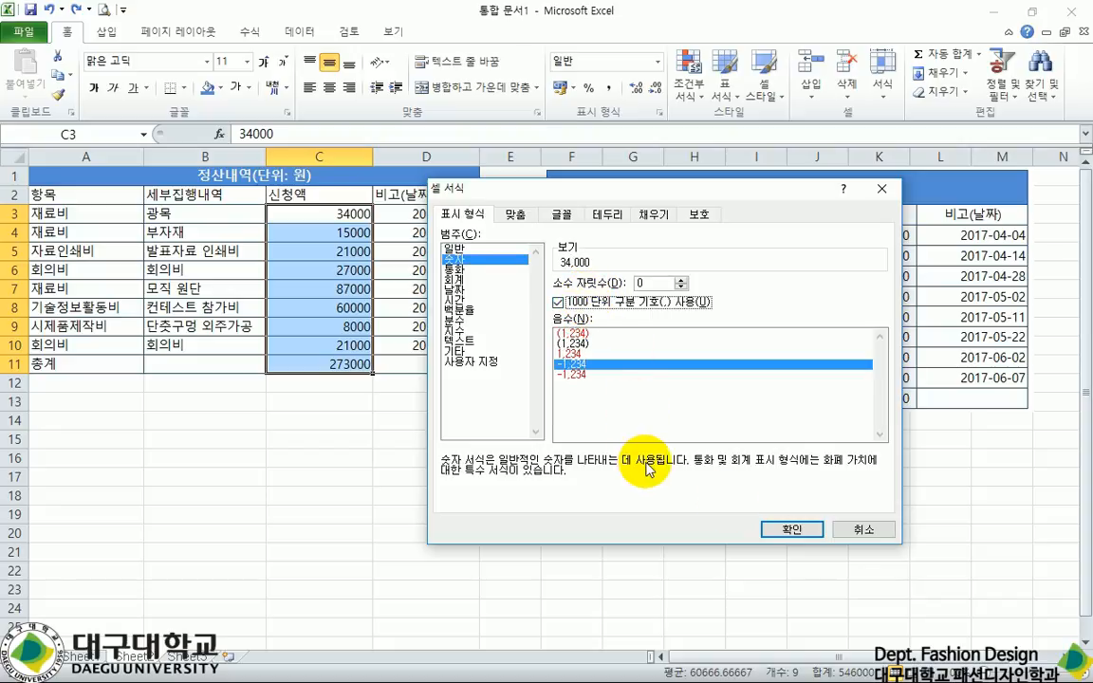
{"action": "left_click", "coordinate": [780, 529]}
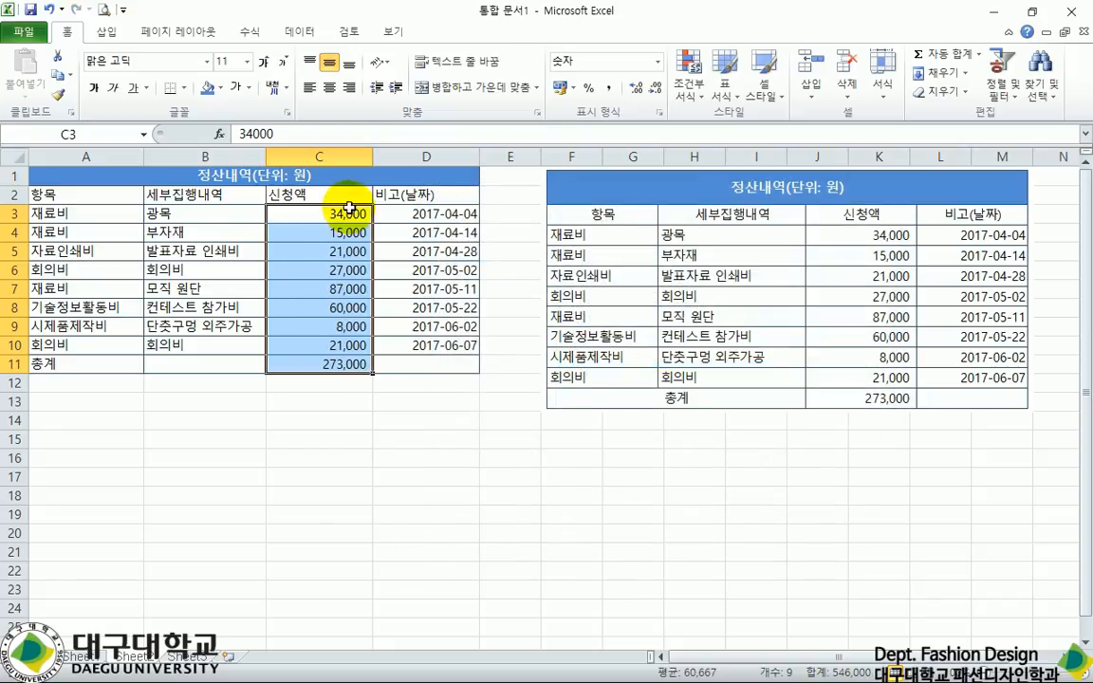
{"action": "left_click", "coordinate": [323, 384]}
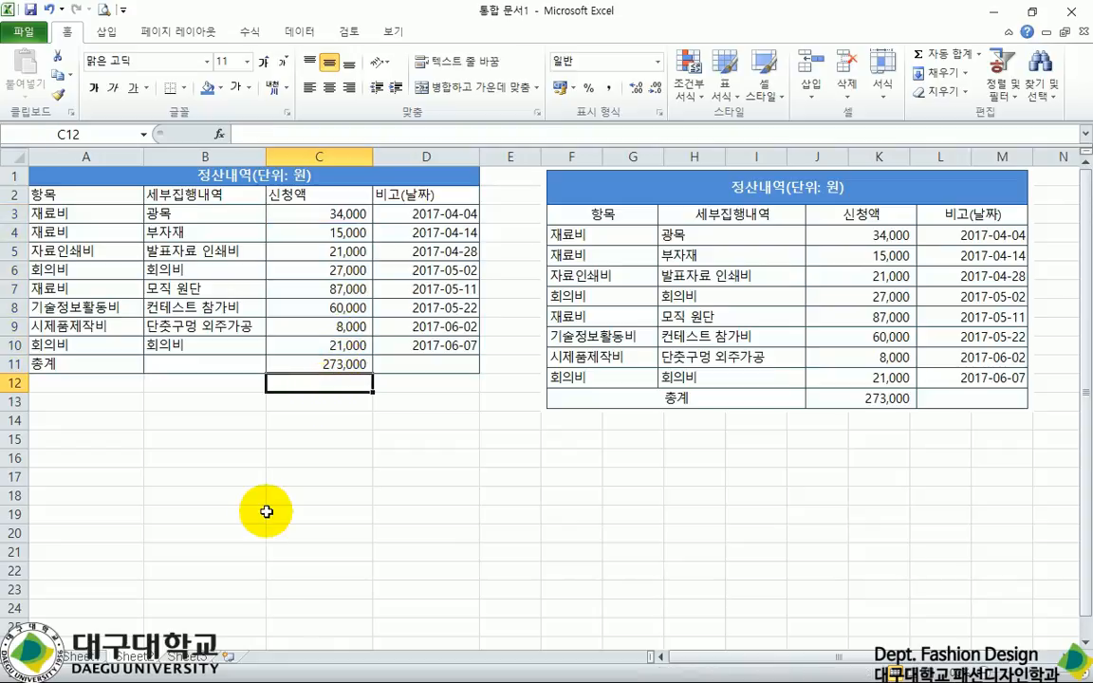
Centre the column headings in A2:D2, and merge and centre the 총계 label across A11:B11.
{"action": "left_click_drag", "start_coordinate": [84, 195], "coordinate": [389, 200]}
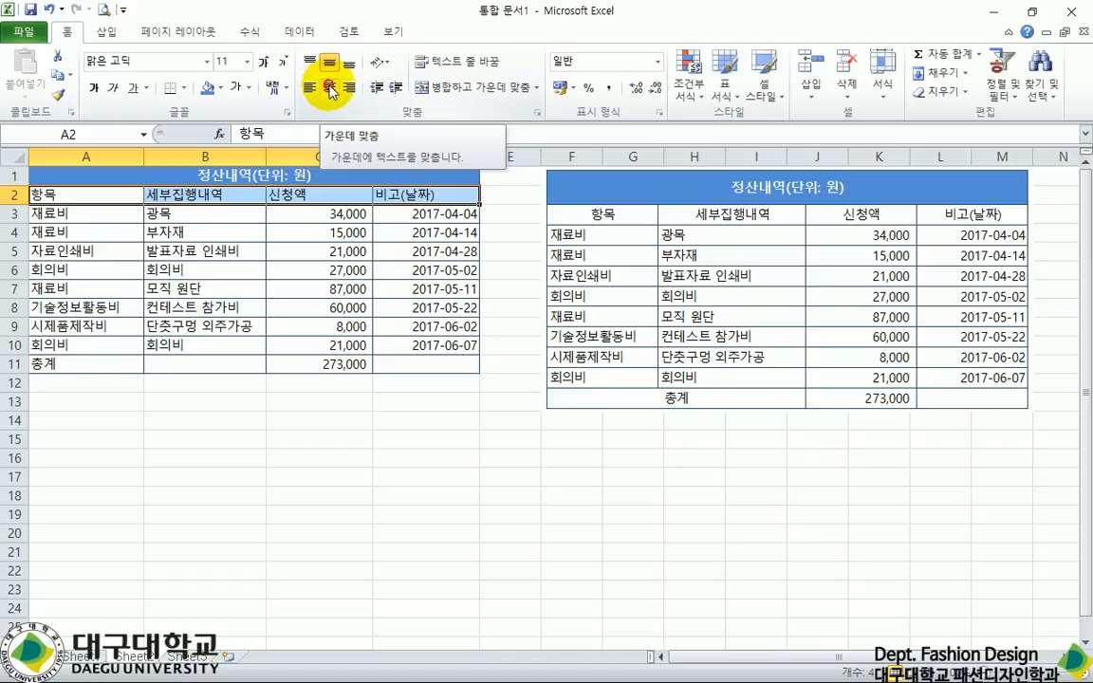
{"action": "left_click", "coordinate": [329, 87]}
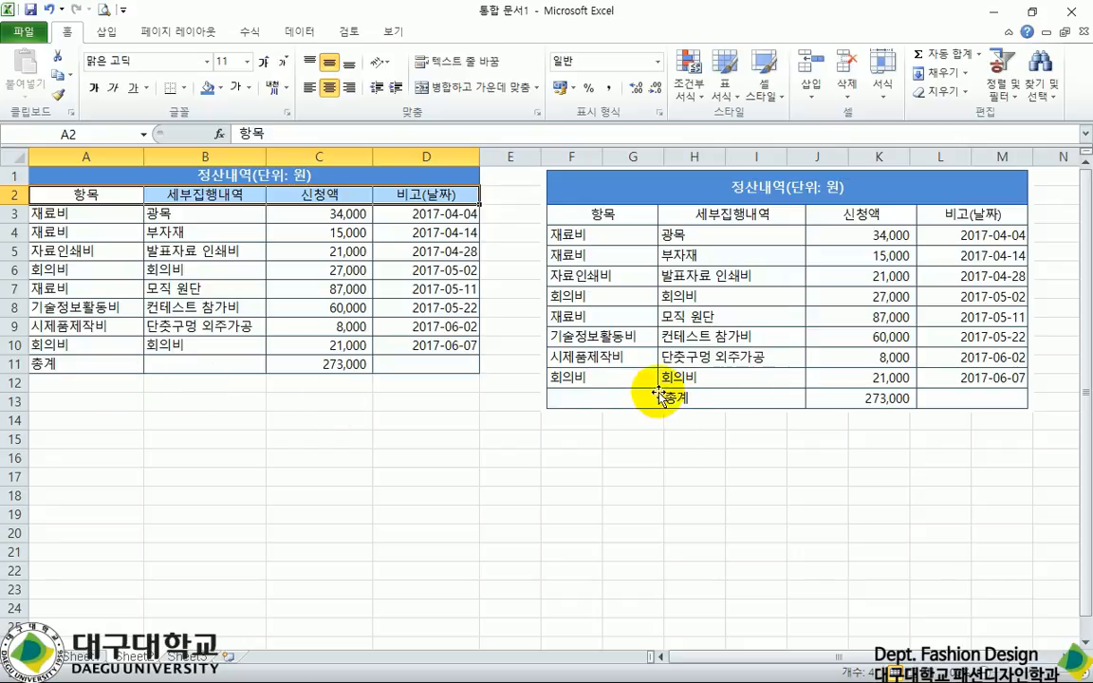
{"action": "left_click_drag", "start_coordinate": [107, 362], "coordinate": [175, 363]}
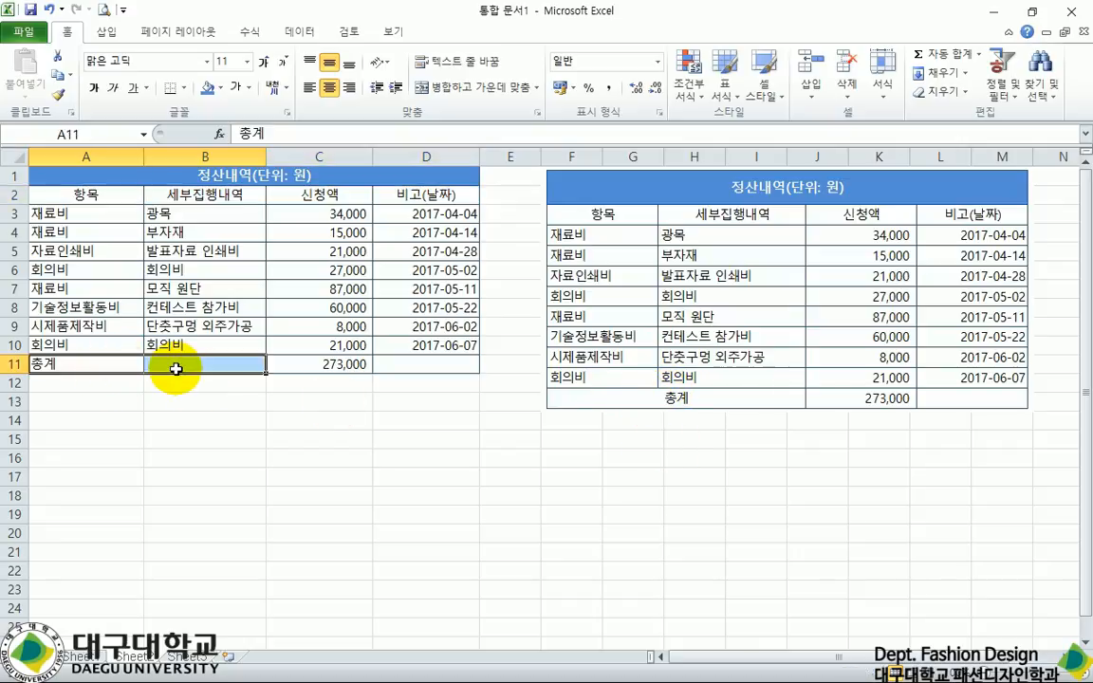
{"action": "left_click", "coordinate": [467, 87]}
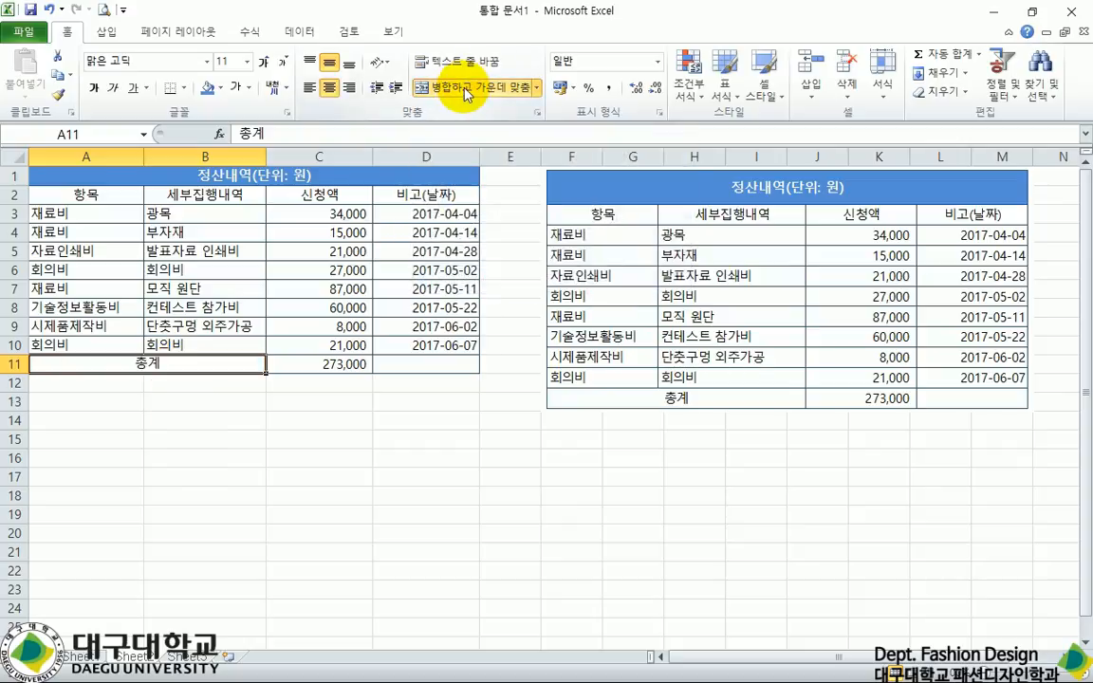
{"action": "left_click", "coordinate": [239, 437]}
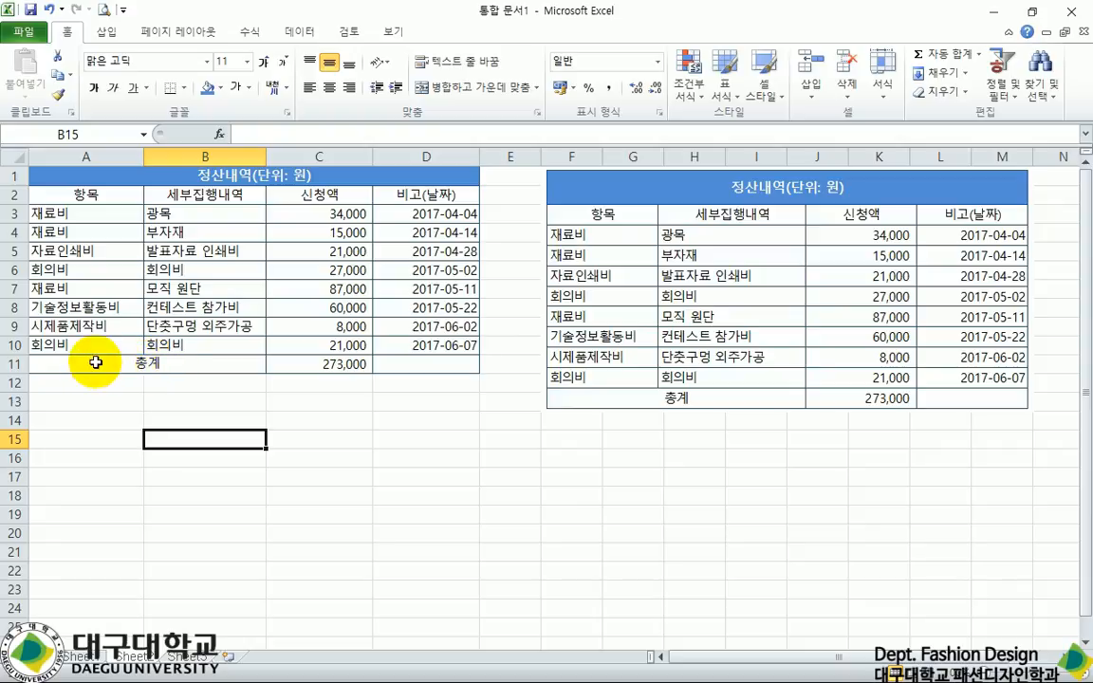
Make the title row 1 taller, close to the height of the title band in the reference picture.
{"action": "left_click", "coordinate": [11, 178]}
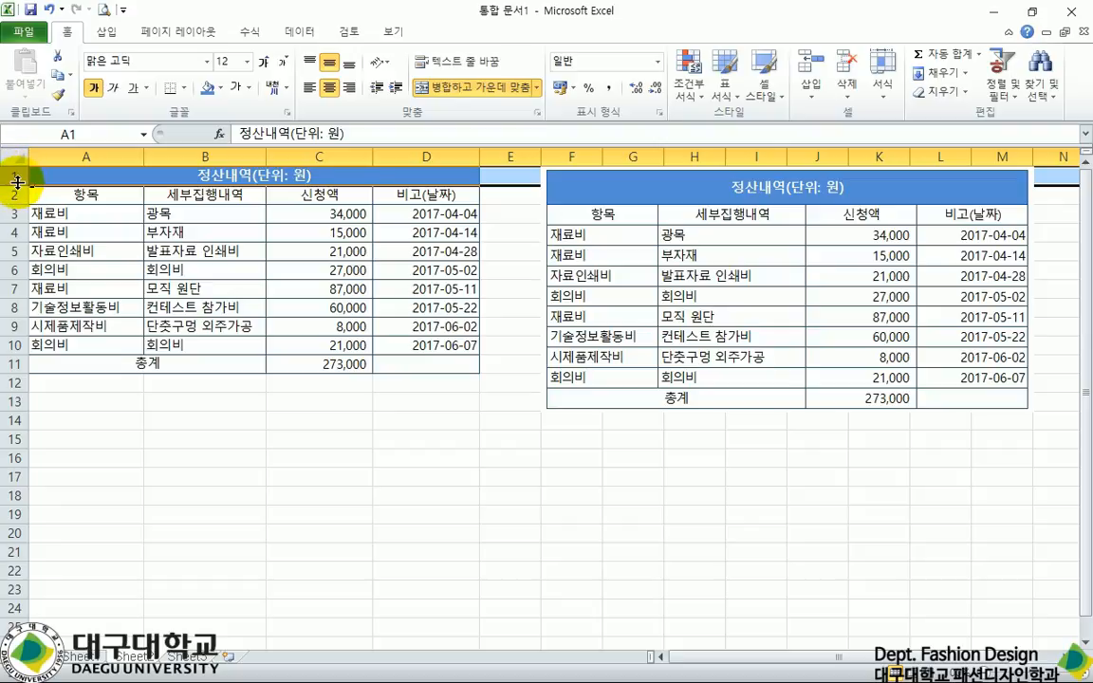
{"action": "left_click_drag", "start_coordinate": [13, 186], "coordinate": [20, 199]}
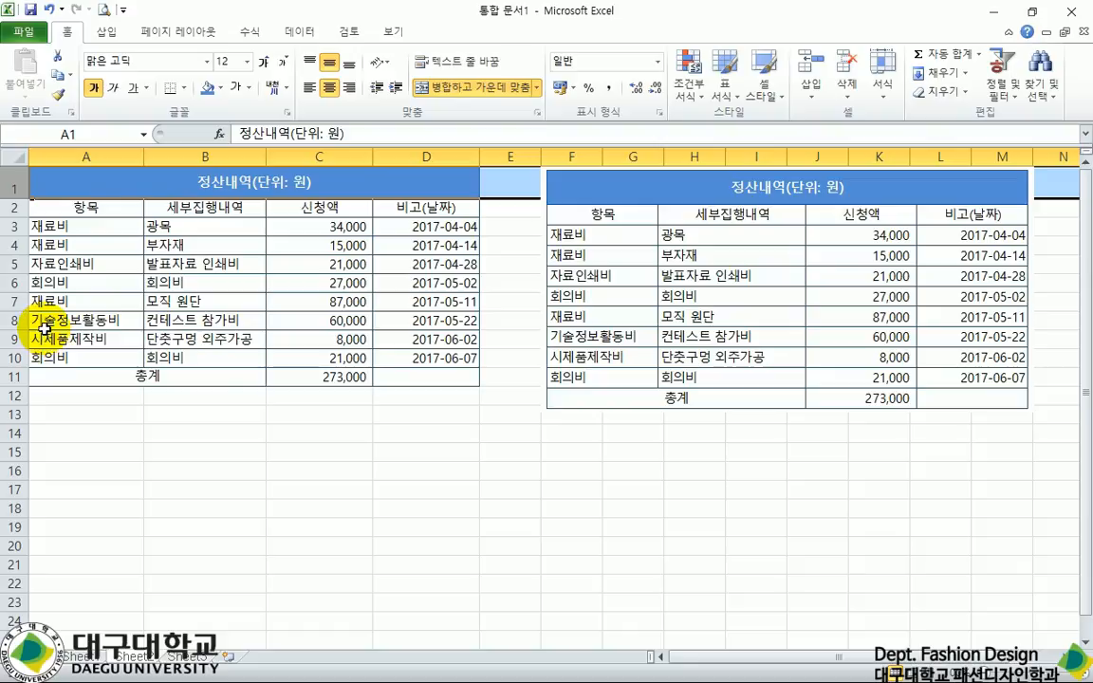
Enlarge rows 2 to 11 together to a uniform height of 19.5 (26 pixels).
{"action": "left_click_drag", "start_coordinate": [10, 207], "coordinate": [5, 384]}
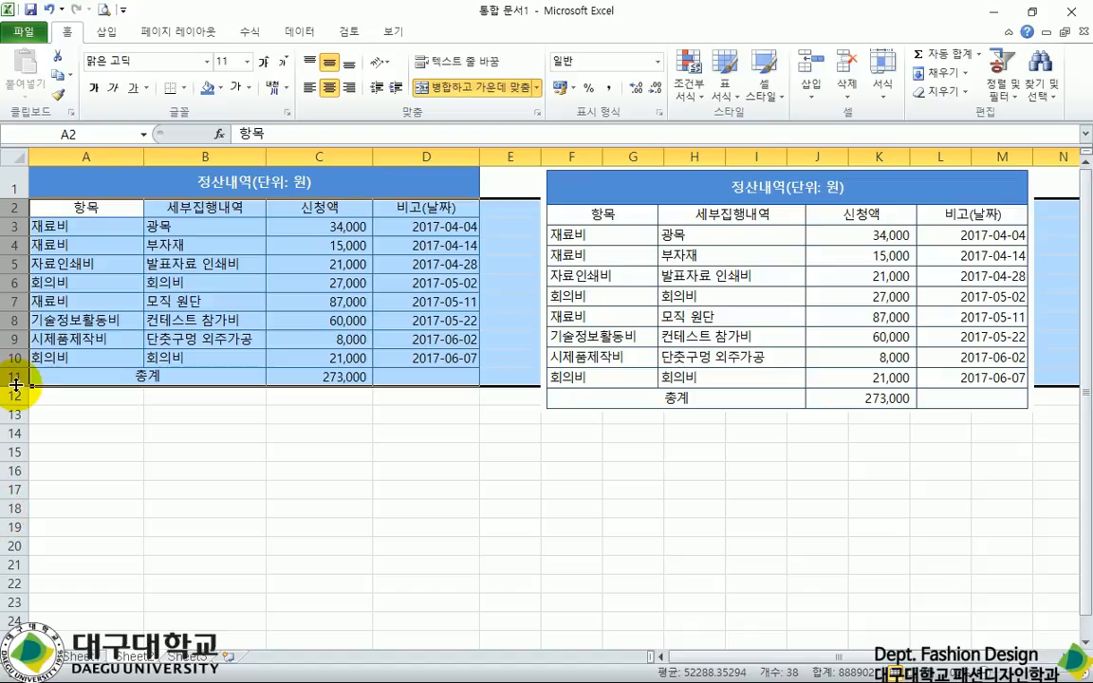
{"action": "left_click_drag", "start_coordinate": [12, 207], "coordinate": [13, 376]}
{"action": "left_click_drag", "start_coordinate": [16, 386], "coordinate": [16, 389]}
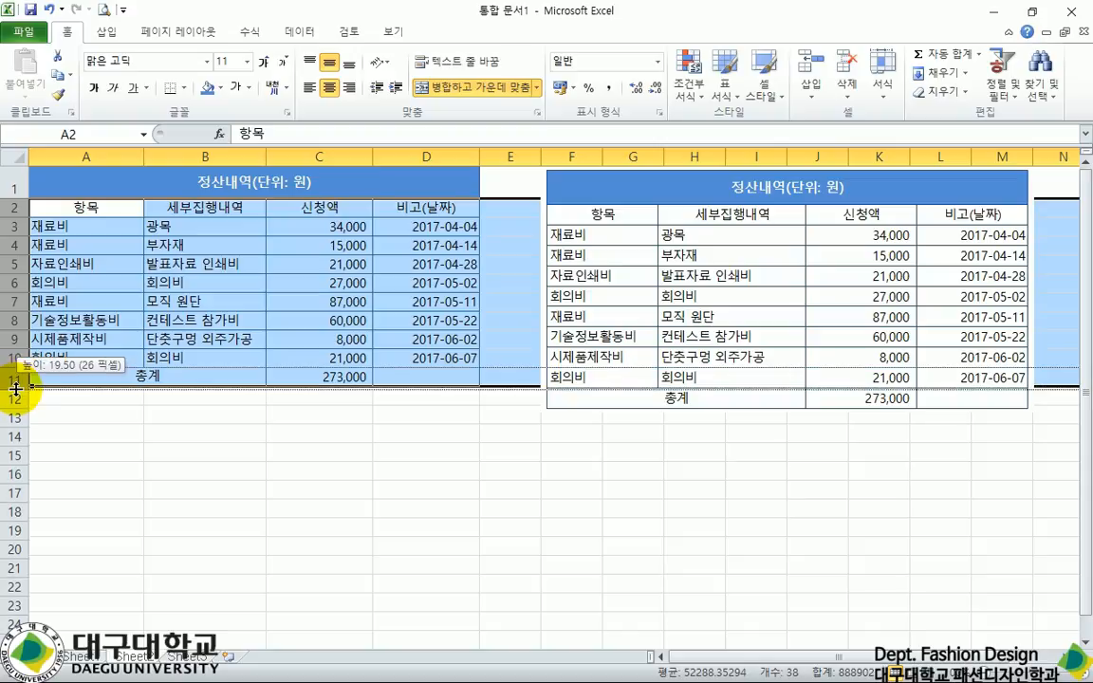
{"action": "left_click_drag", "start_coordinate": [16, 386], "coordinate": [16, 418]}
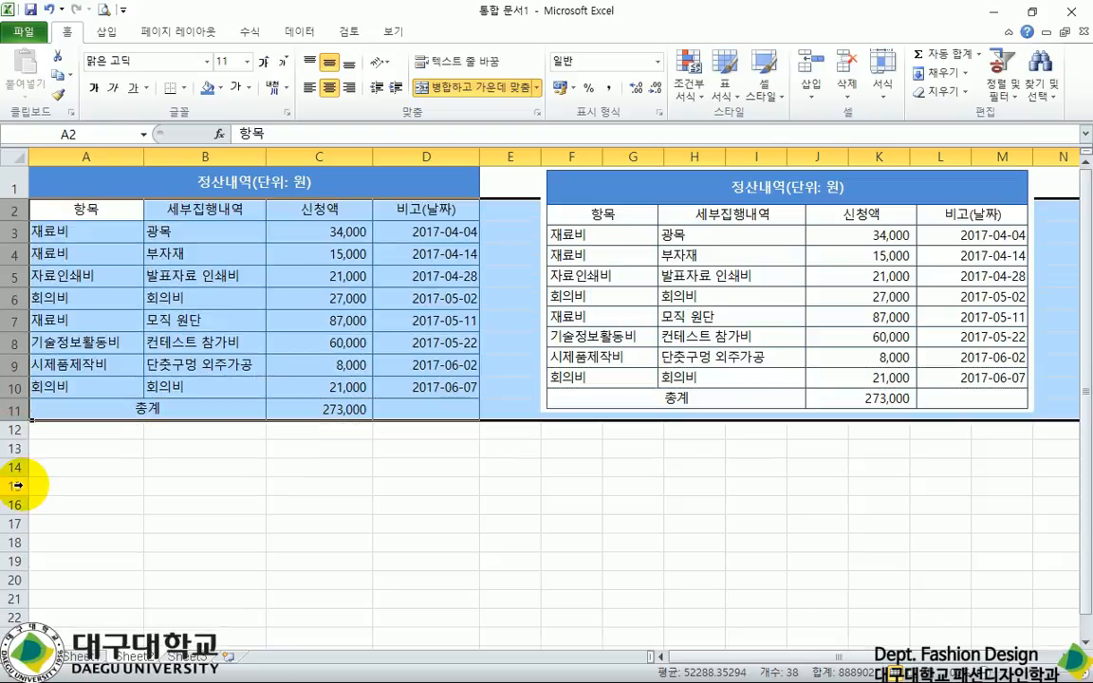
Set the exact row height (행 높이) of rows 2 to 11 to 18, keeping the dialog near the table, and deselect the rows.
{"action": "right_click", "coordinate": [16, 420]}
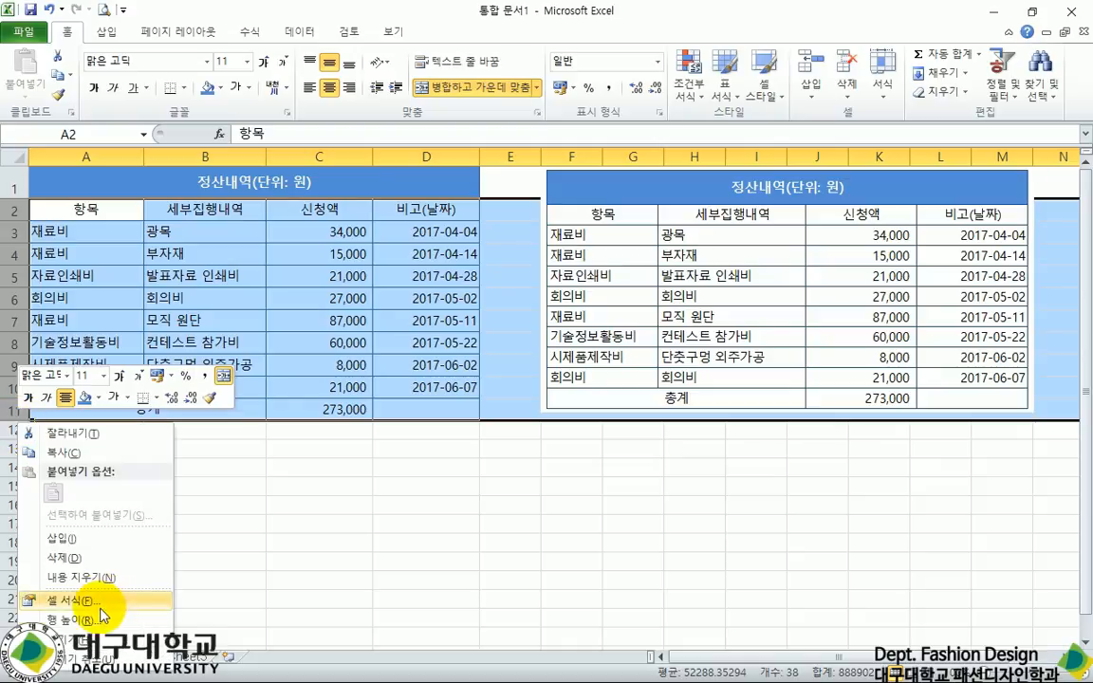
{"action": "left_click", "coordinate": [90, 621]}
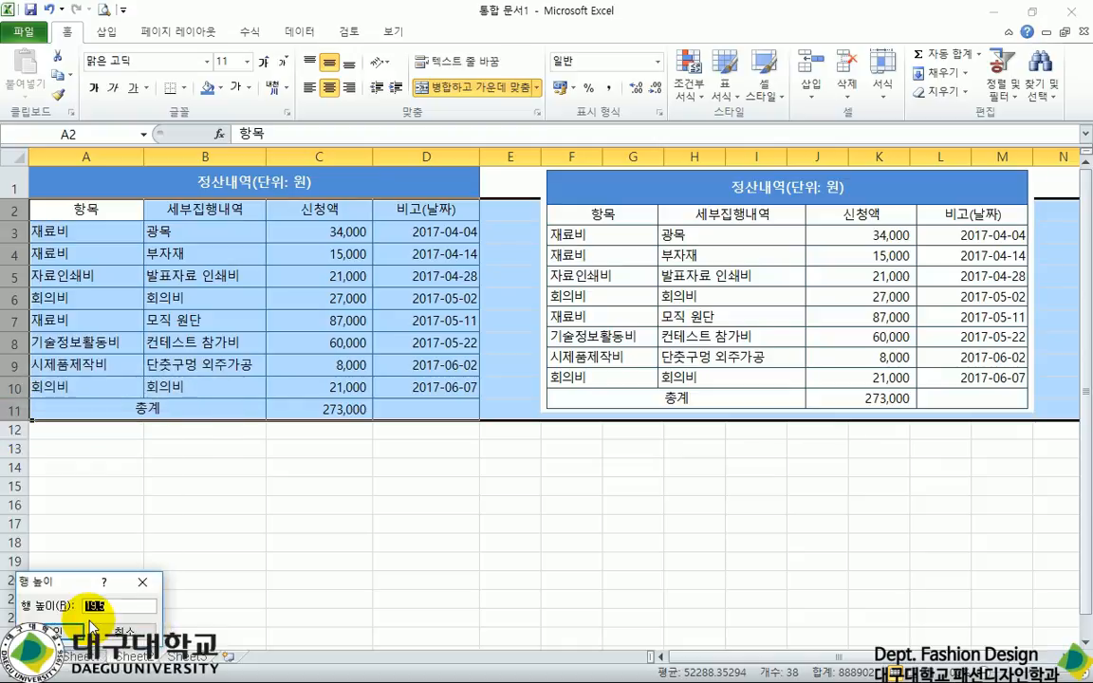
{"action": "left_click_drag", "start_coordinate": [67, 590], "coordinate": [490, 270]}
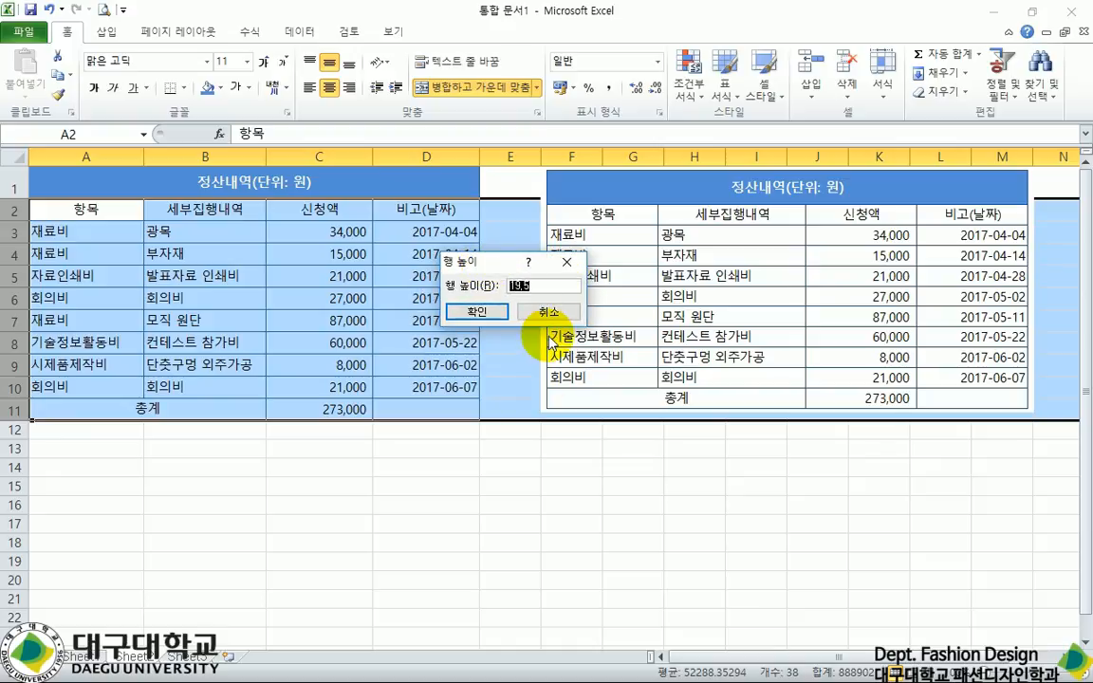
{"action": "key", "text": "Return"}
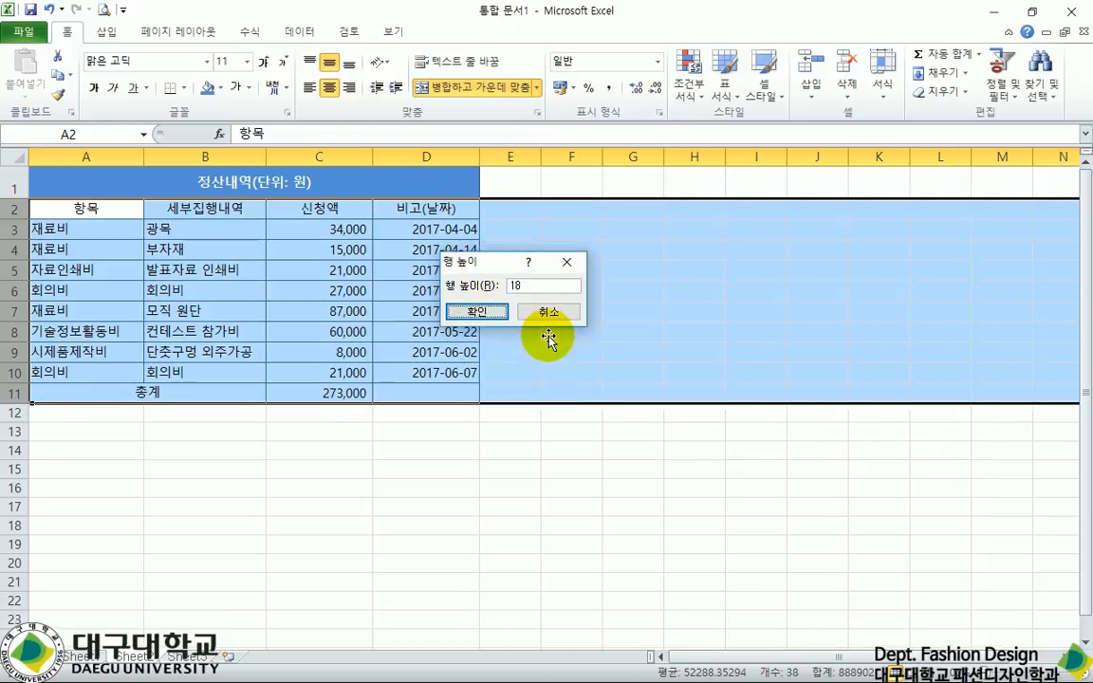
{"action": "left_click", "coordinate": [448, 451]}
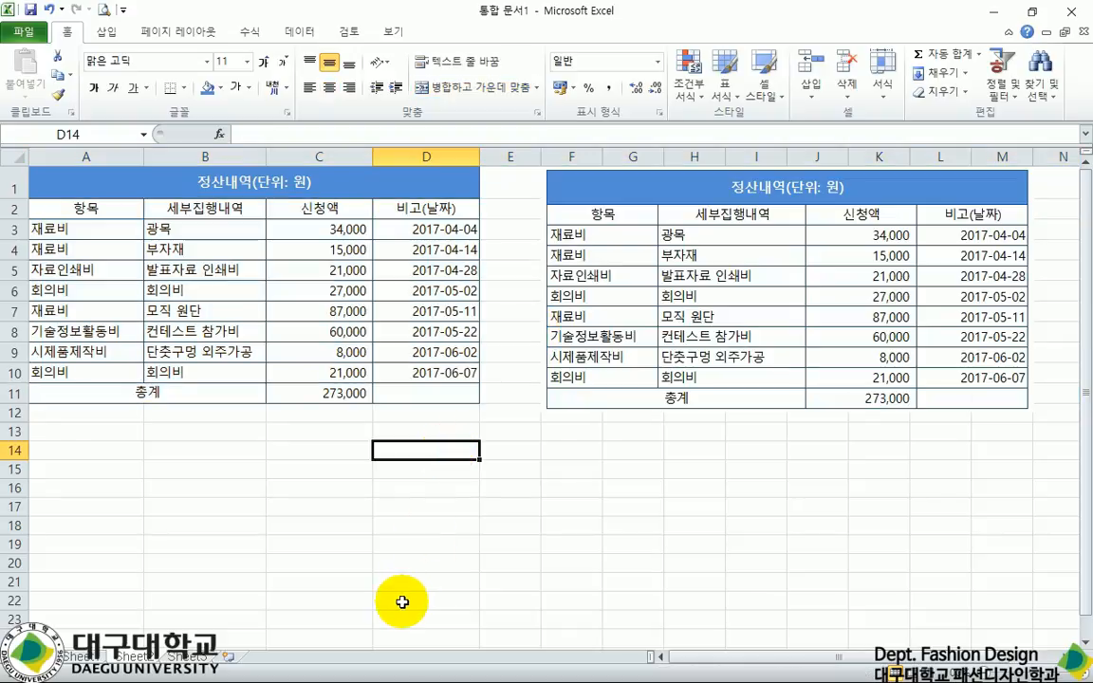
Adjust the uniform height of rows 2 to 11 by eye until the table's bottom edge roughly lines up with the reference picture.
{"action": "left_click", "coordinate": [13, 207]}
{"action": "left_click_drag", "start_coordinate": [13, 207], "coordinate": [19, 408]}
{"action": "left_click", "coordinate": [88, 522]}
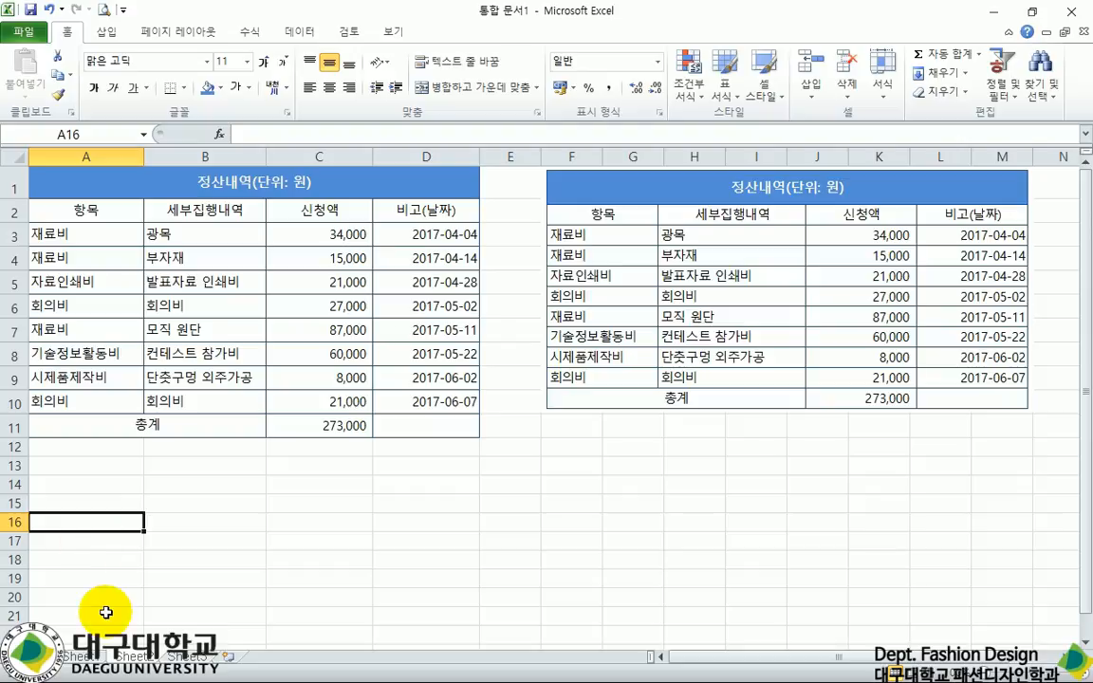
{"action": "left_click_drag", "start_coordinate": [13, 210], "coordinate": [15, 411]}
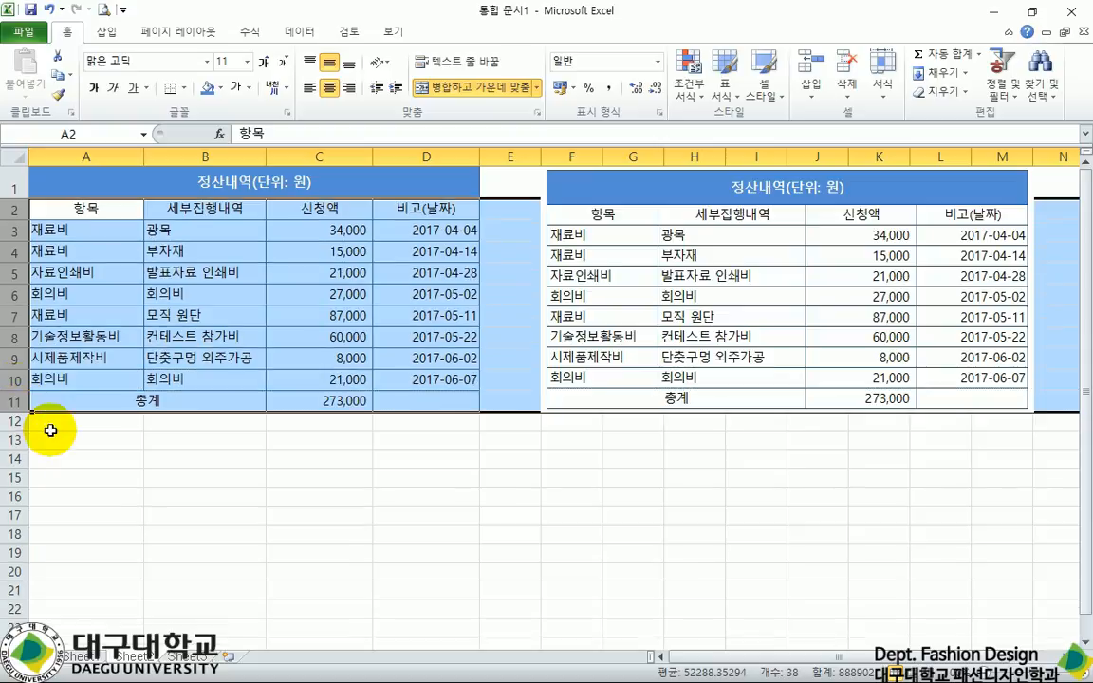
{"action": "left_click", "coordinate": [85, 477]}
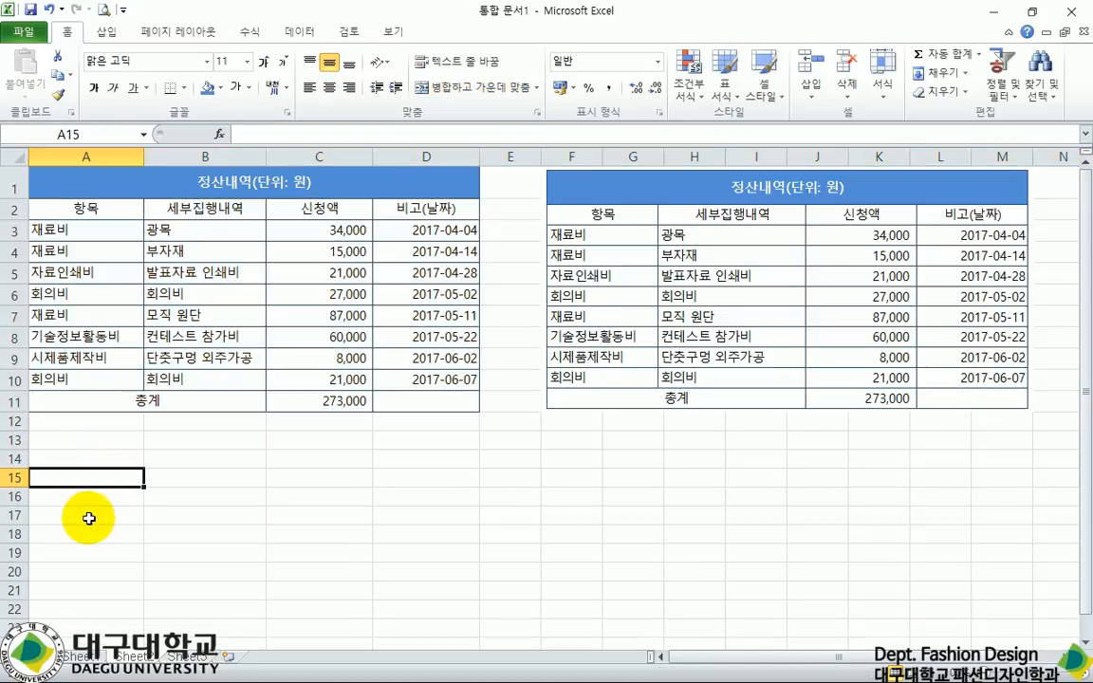